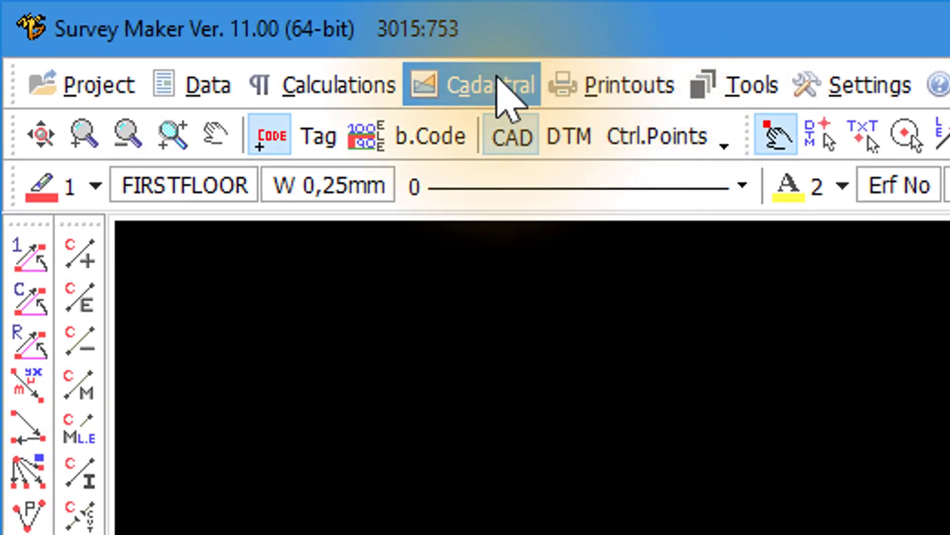
- Create a new erven file named Test 2 in the Demo Project folder with the Erven File Tool
{"action": "left_click", "coordinate": [497, 79]}
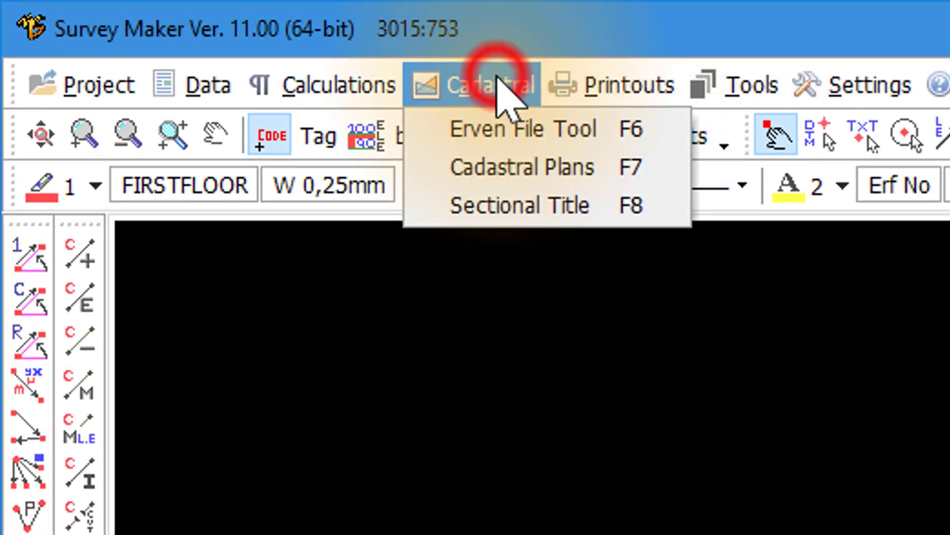
{"action": "left_click", "coordinate": [499, 131]}
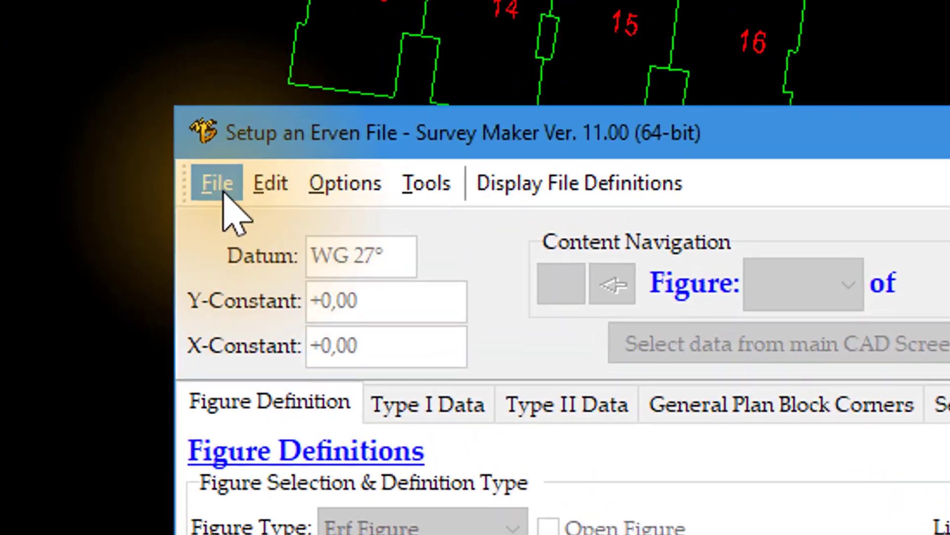
{"action": "left_click", "coordinate": [267, 138]}
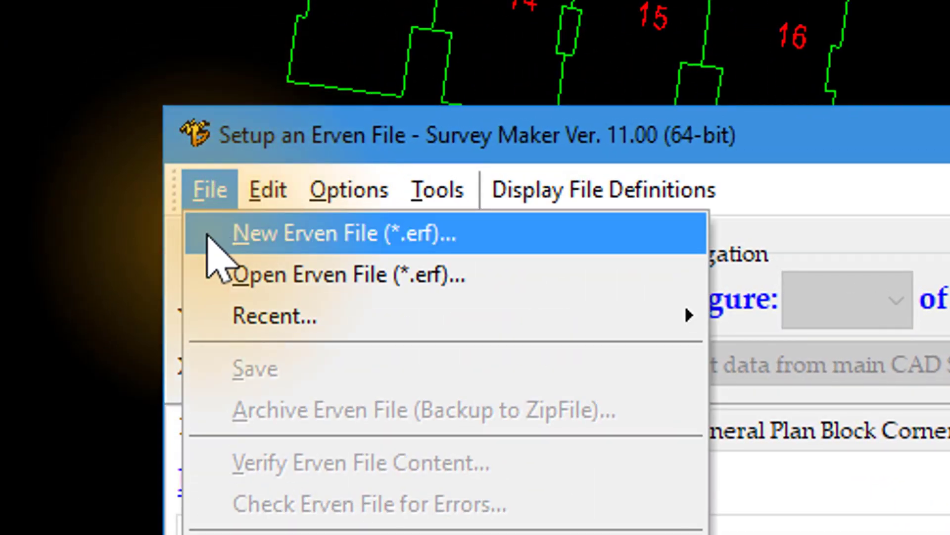
{"action": "left_click", "coordinate": [218, 233]}
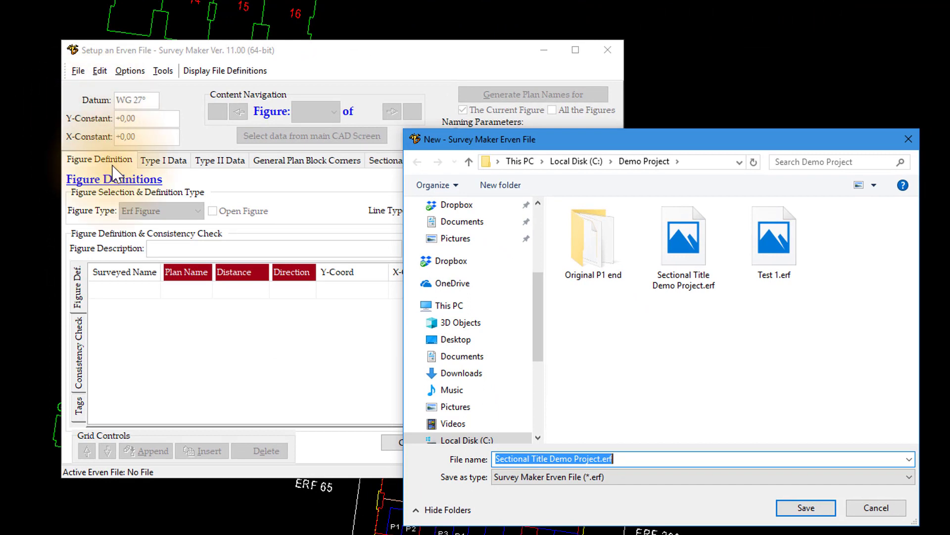
{"action": "type", "text": "Te"}
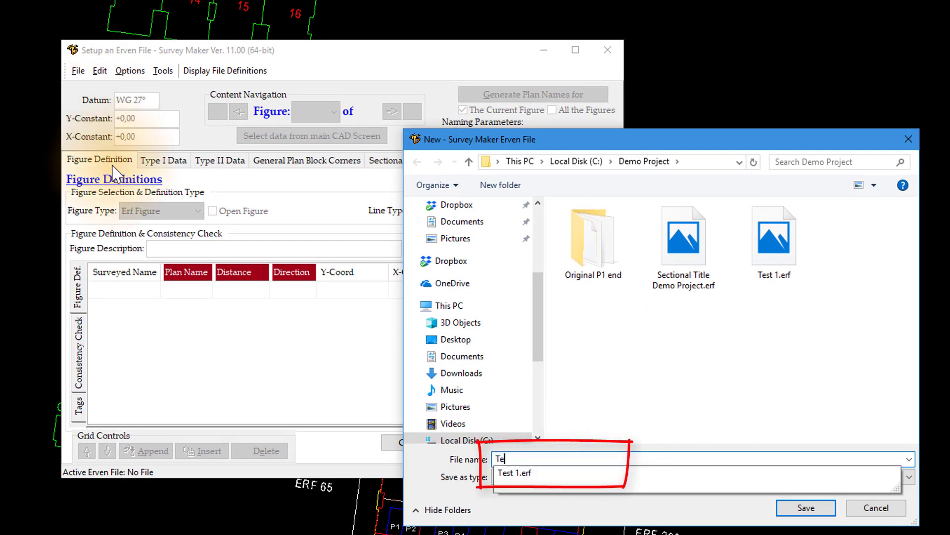
{"action": "type", "text": "st 2"}
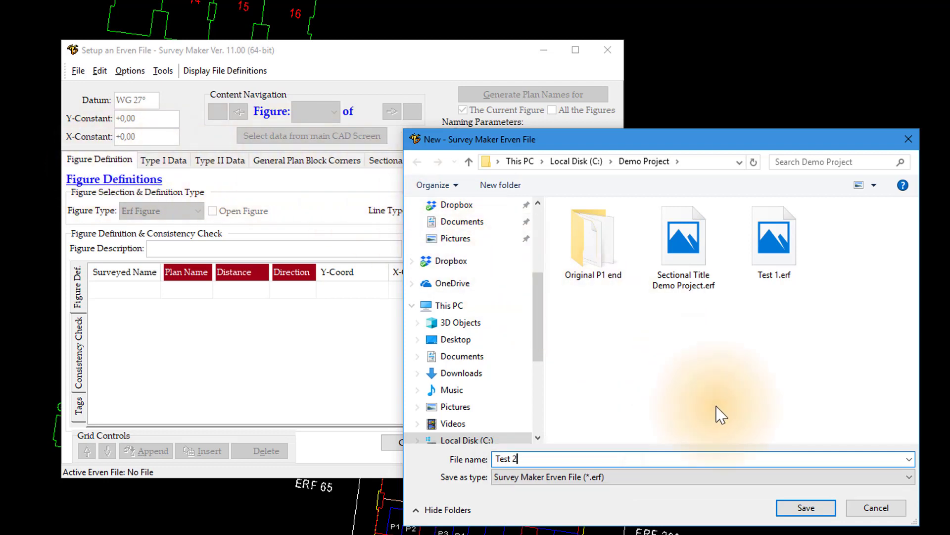
{"action": "left_click", "coordinate": [806, 509]}
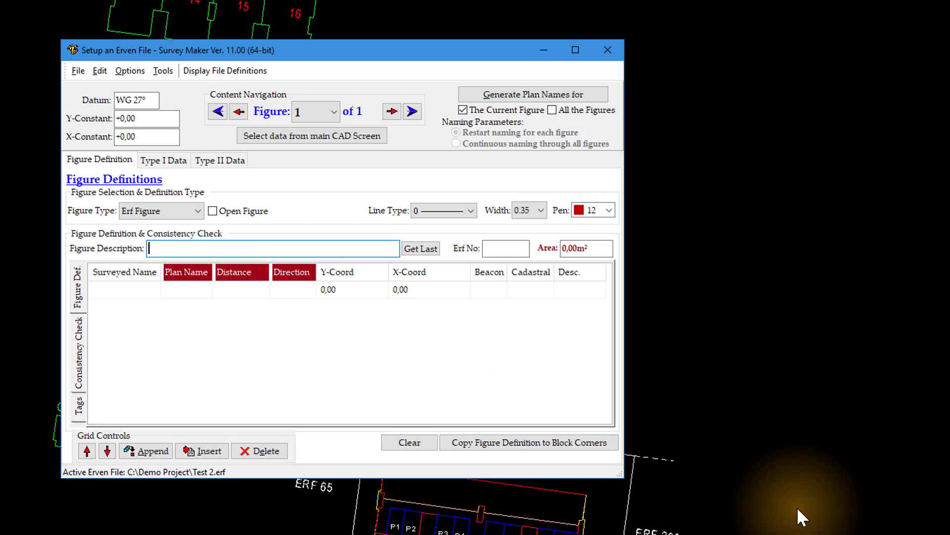
- Set the figure type to Main Figure and grab the outer erf boundary from the CAD drawing as its data
{"action": "left_click", "coordinate": [198, 212]}
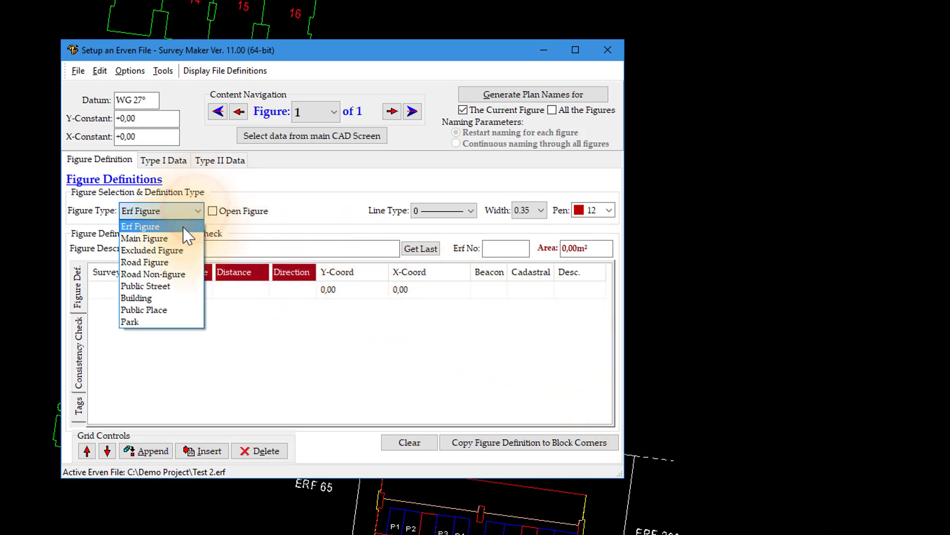
{"action": "left_click", "coordinate": [179, 238]}
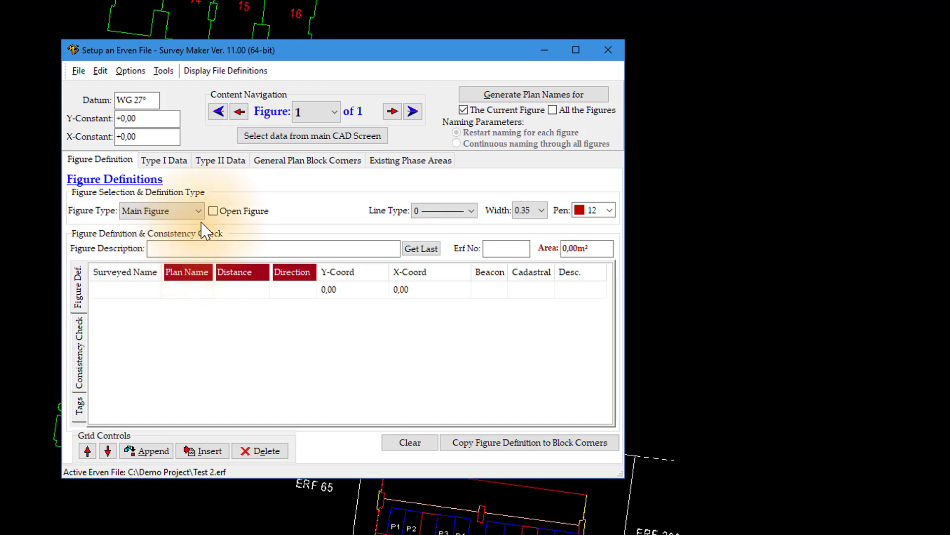
{"action": "left_click", "coordinate": [262, 139]}
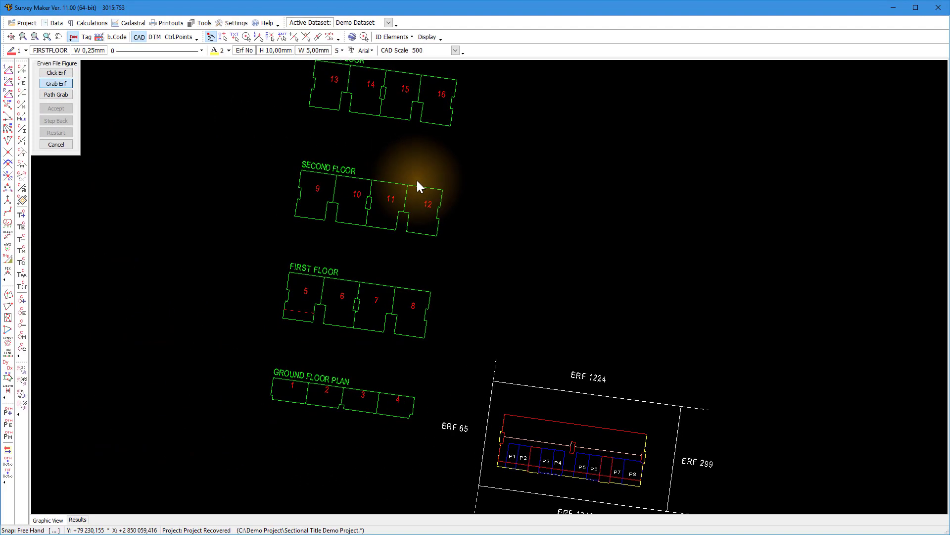
{"action": "left_click", "coordinate": [64, 83]}
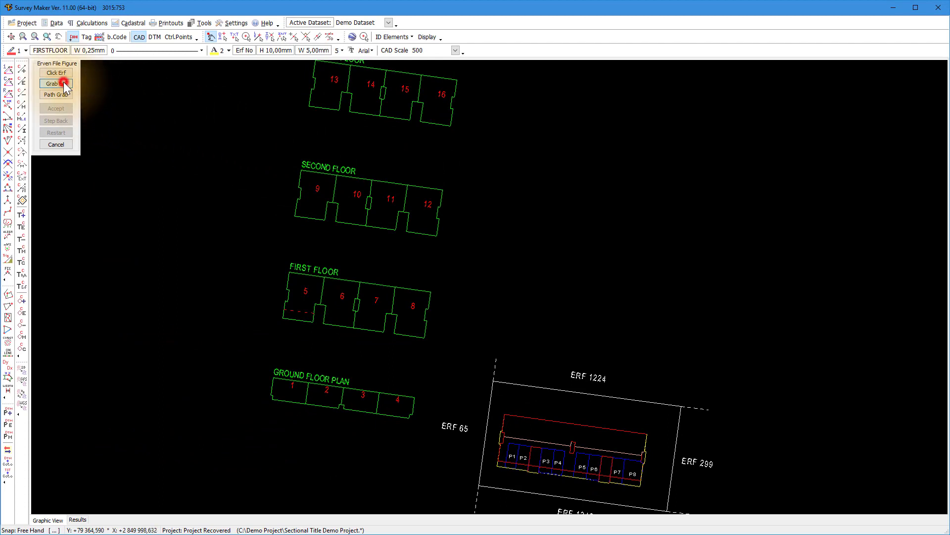
{"action": "left_click", "coordinate": [527, 400]}
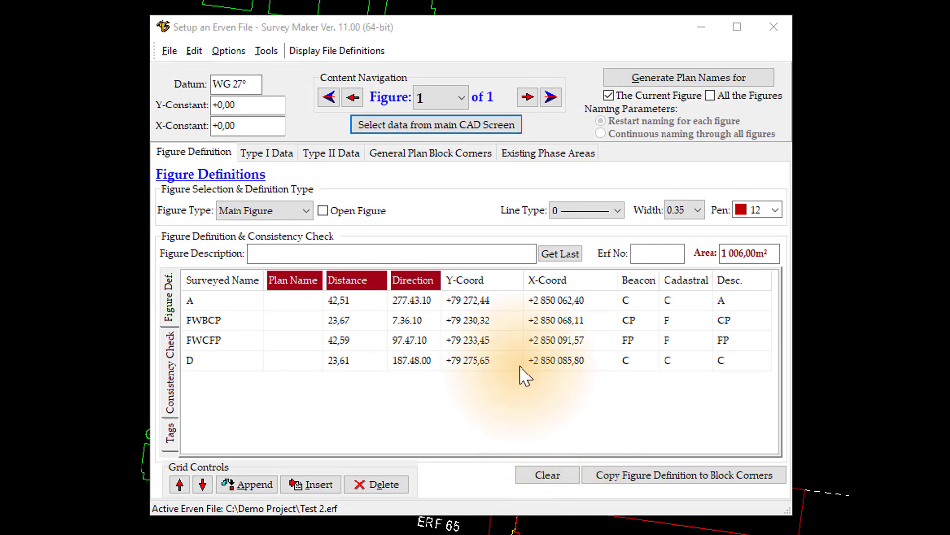
- Describe the main figure as Erf 658 with erf number 658, and generate plan names for the current figure
{"action": "left_click", "coordinate": [321, 252]}
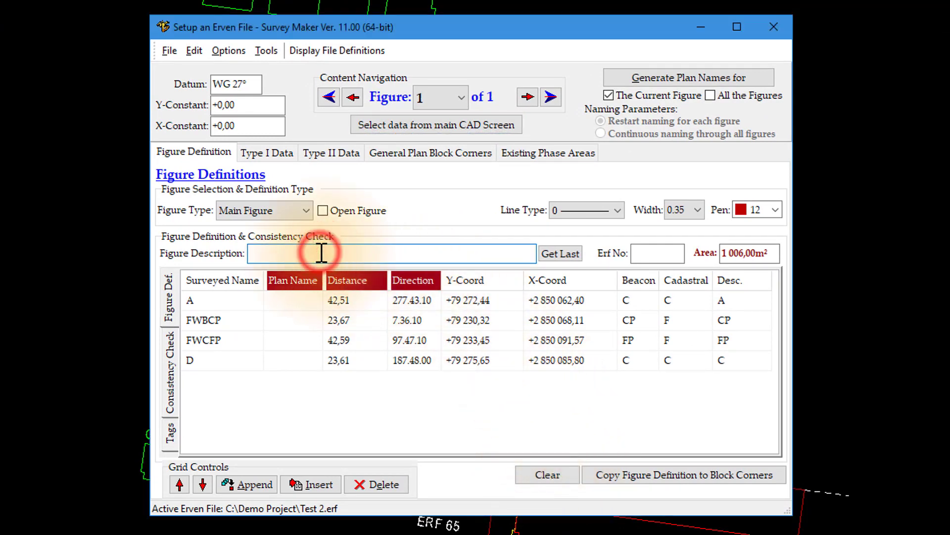
{"action": "type", "text": "Er"}
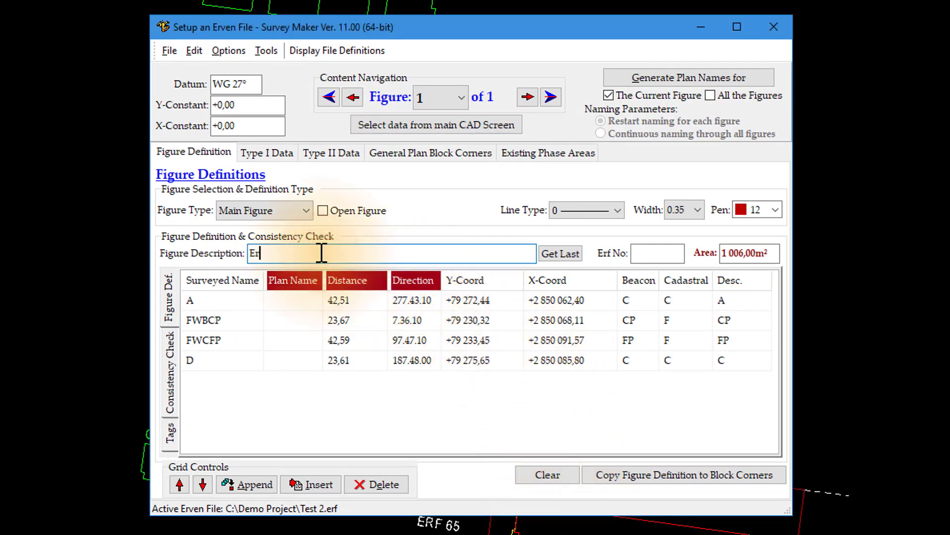
{"action": "type", "text": "f 658"}
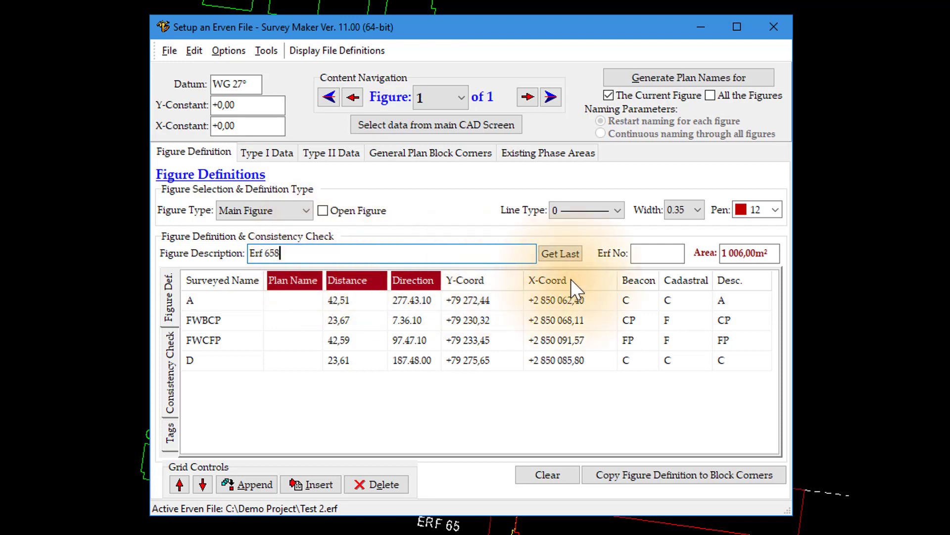
{"action": "left_click", "coordinate": [641, 252]}
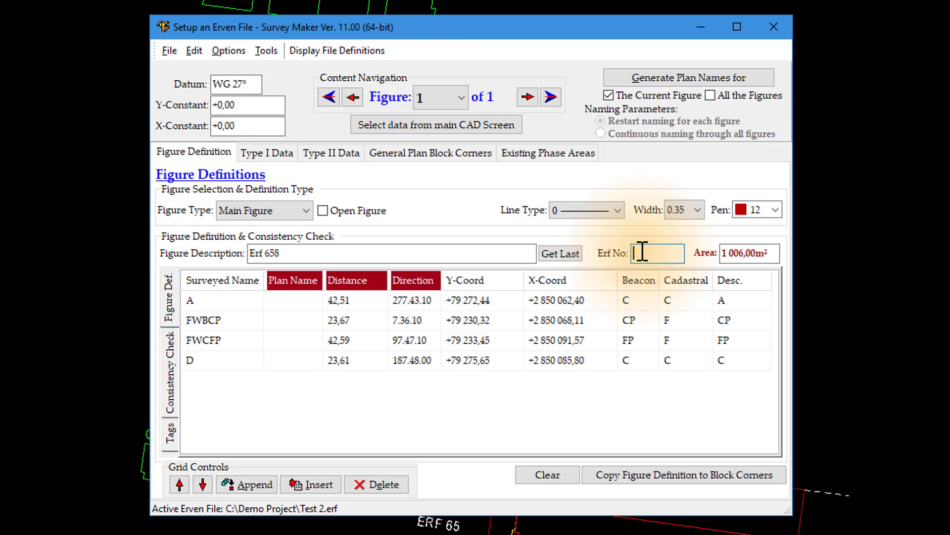
{"action": "type", "text": "658"}
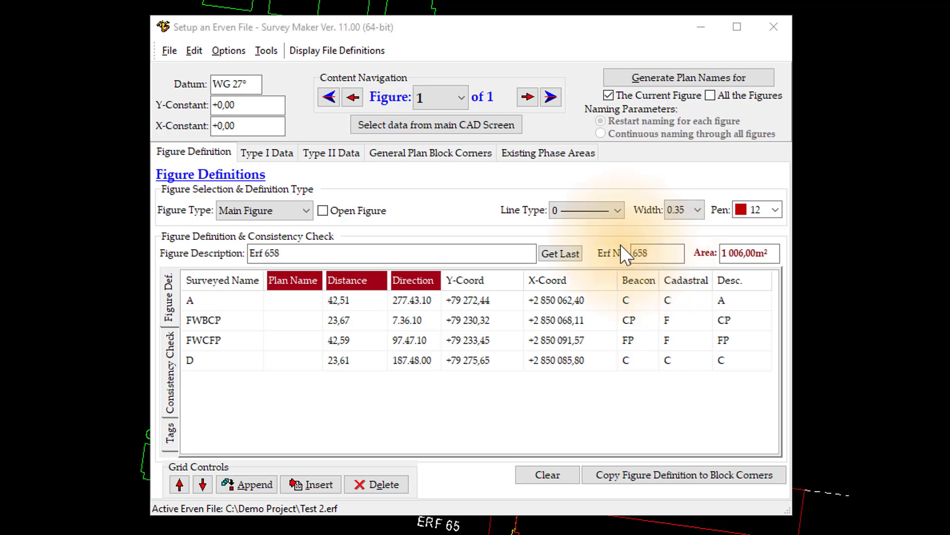
{"action": "left_click", "coordinate": [636, 77]}
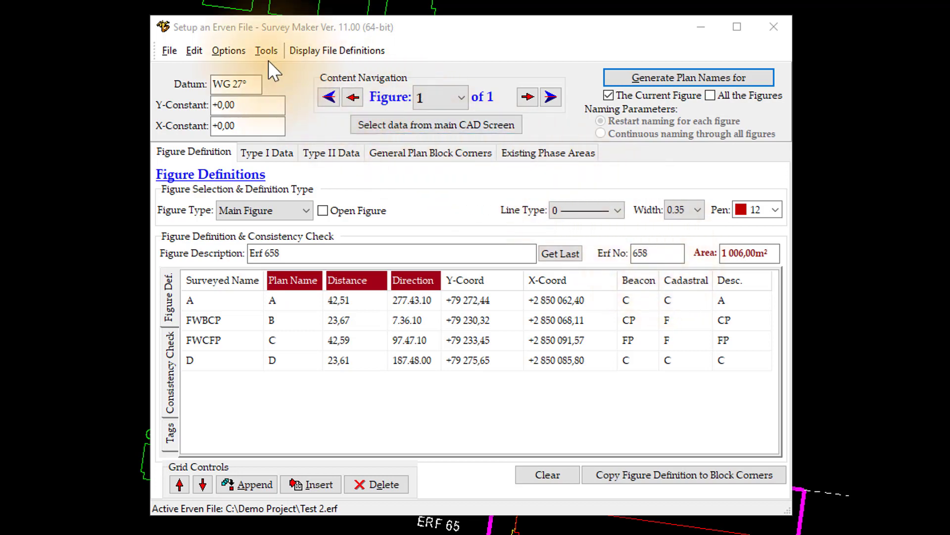
- Add a new figure definition of type Building and confirm phase number 1 for it
{"action": "left_click", "coordinate": [194, 50]}
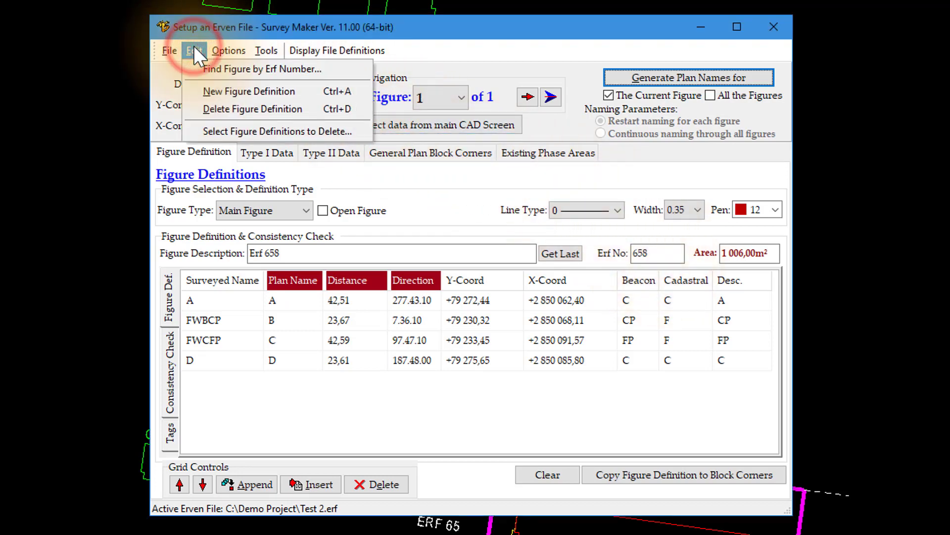
{"action": "left_click", "coordinate": [210, 92]}
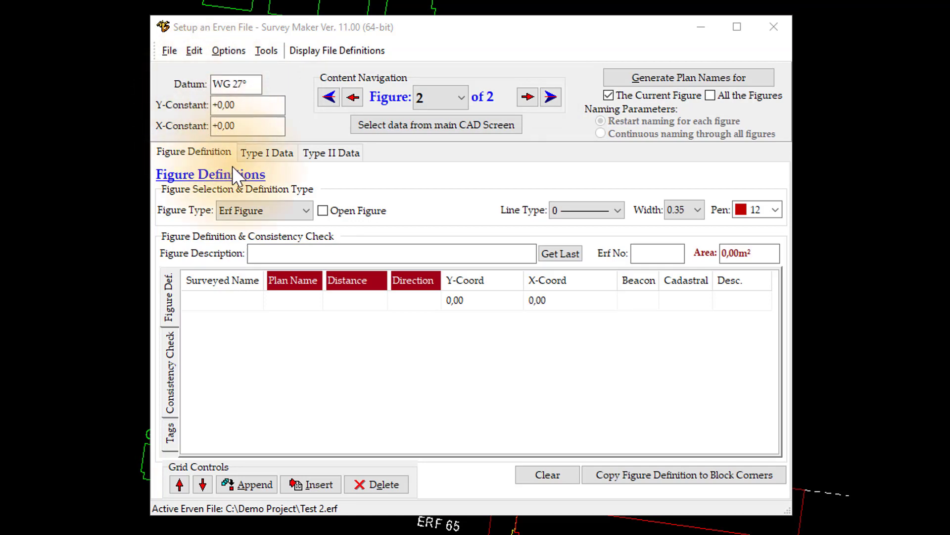
{"action": "left_click", "coordinate": [305, 209]}
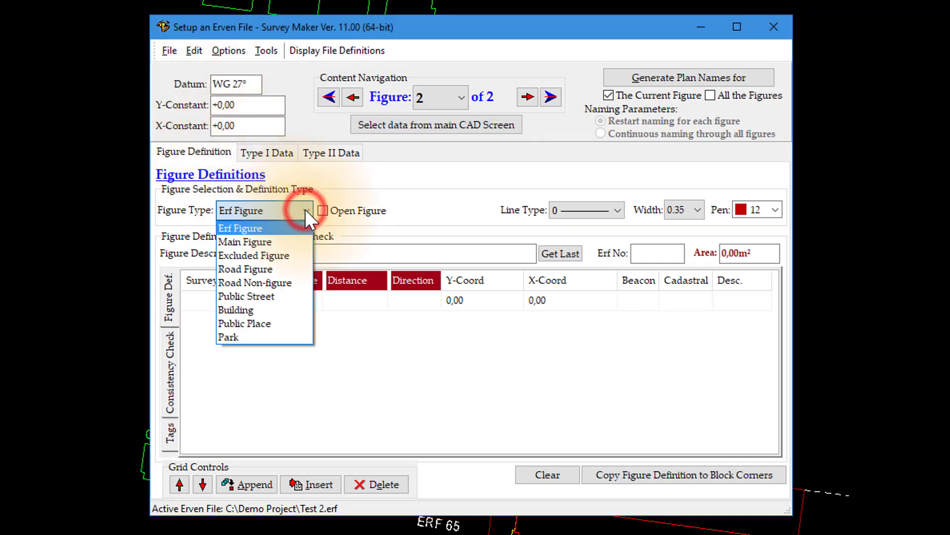
{"action": "left_click", "coordinate": [257, 312]}
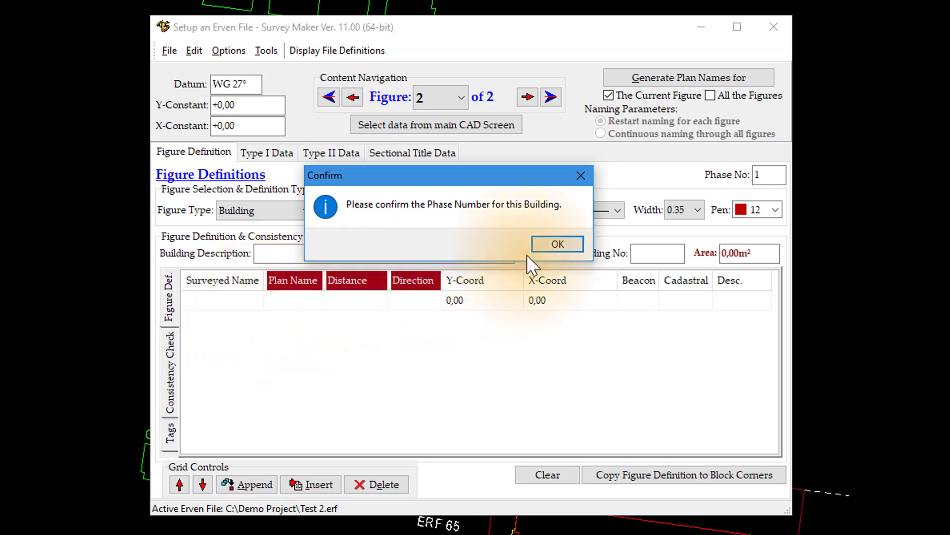
{"action": "left_click", "coordinate": [552, 242]}
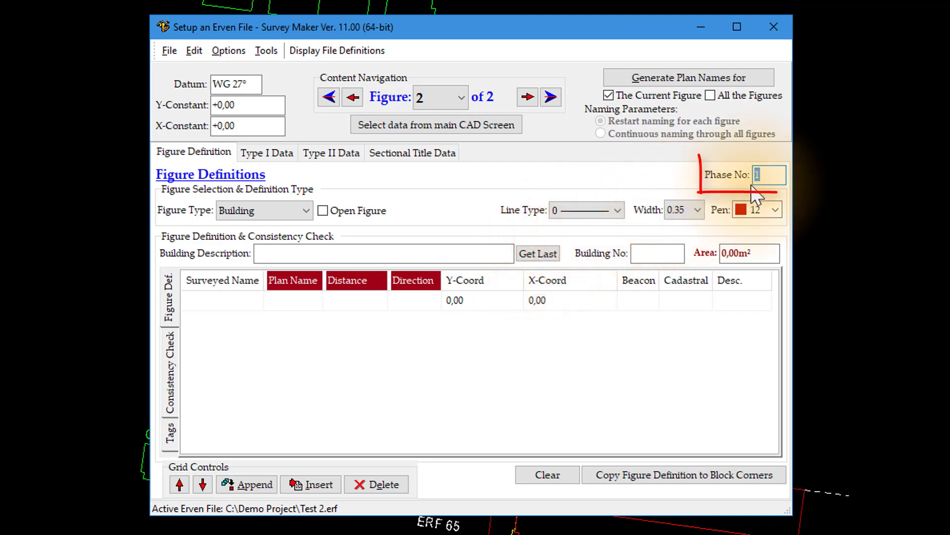
{"action": "left_click", "coordinate": [764, 175]}
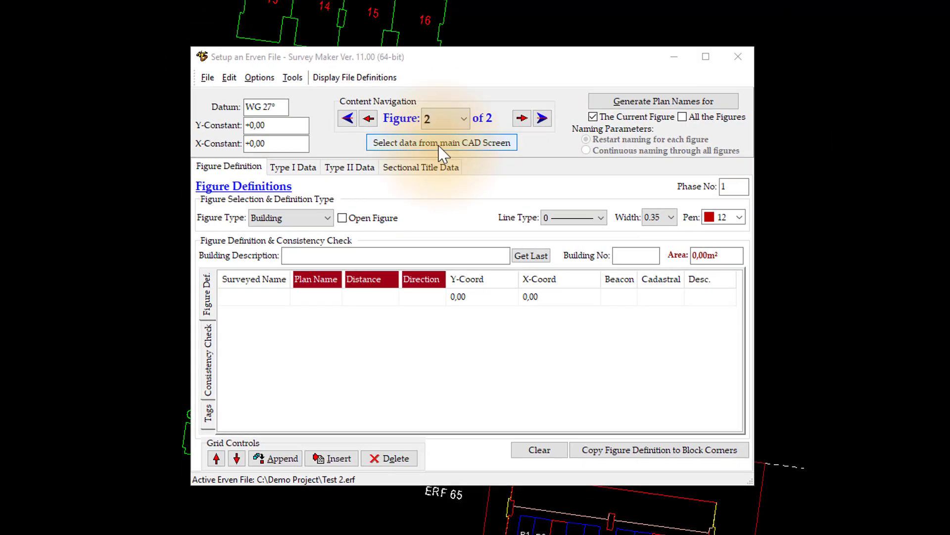
- Display only the BLOK and ERF297 layers in the CAD drawing and grab the building outline as the figure's data
{"action": "left_click", "coordinate": [431, 125]}
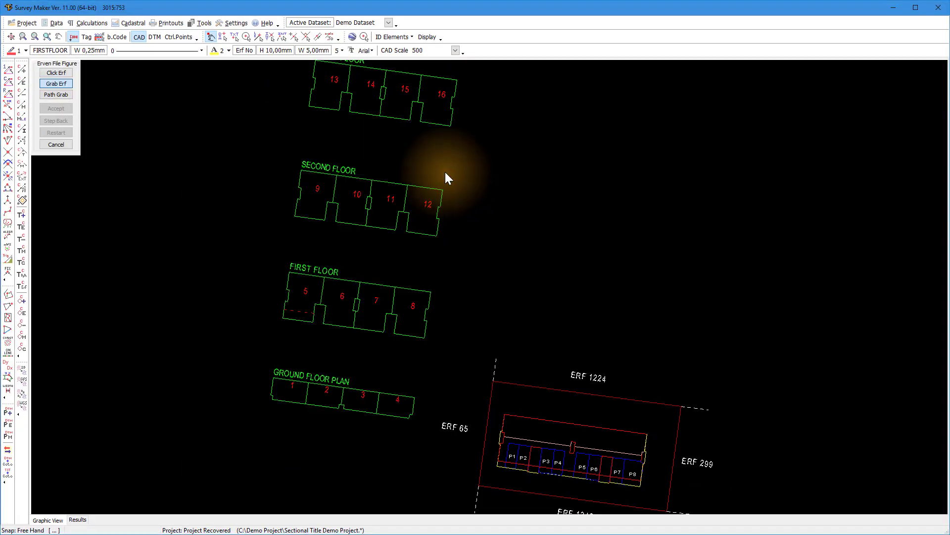
{"action": "left_click", "coordinate": [425, 35]}
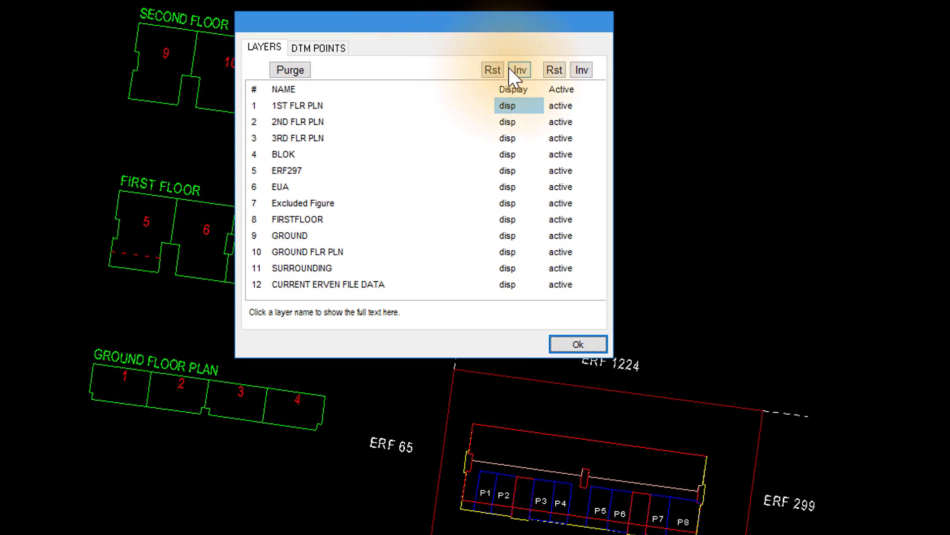
{"action": "left_click", "coordinate": [517, 67]}
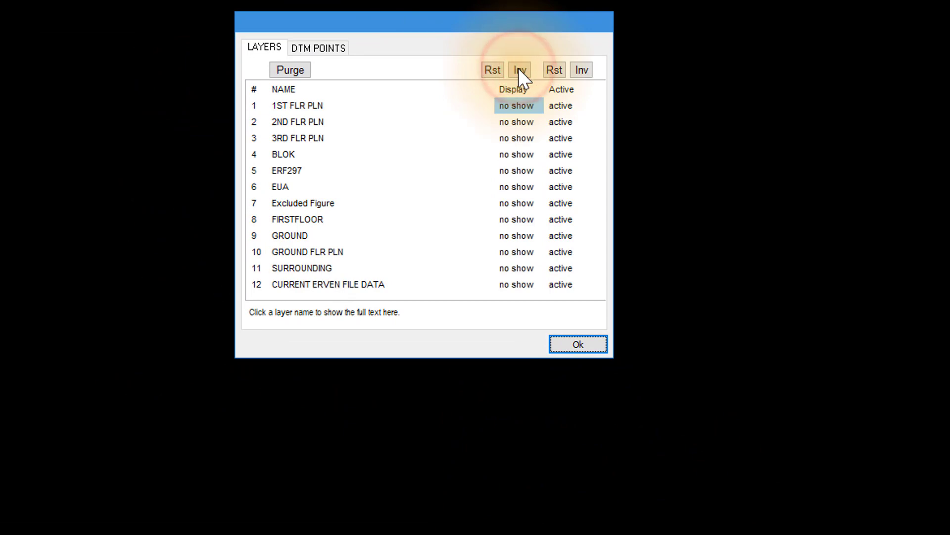
{"action": "left_click", "coordinate": [509, 153]}
{"action": "left_click", "coordinate": [512, 170]}
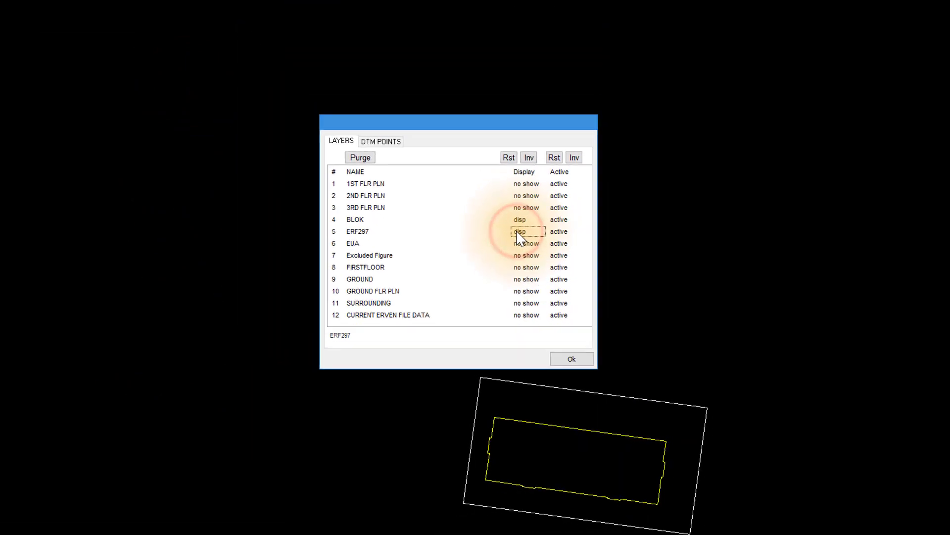
{"action": "left_click", "coordinate": [569, 359]}
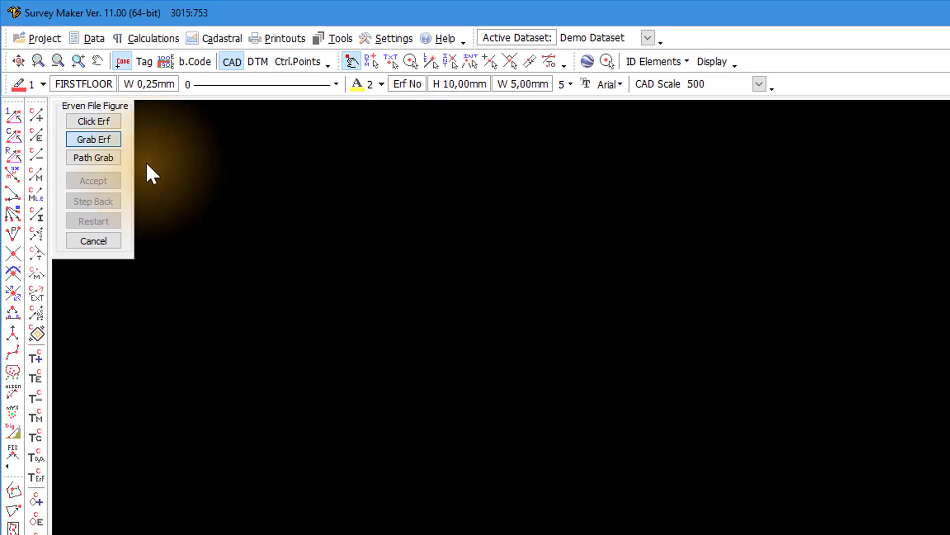
{"action": "left_click", "coordinate": [99, 137]}
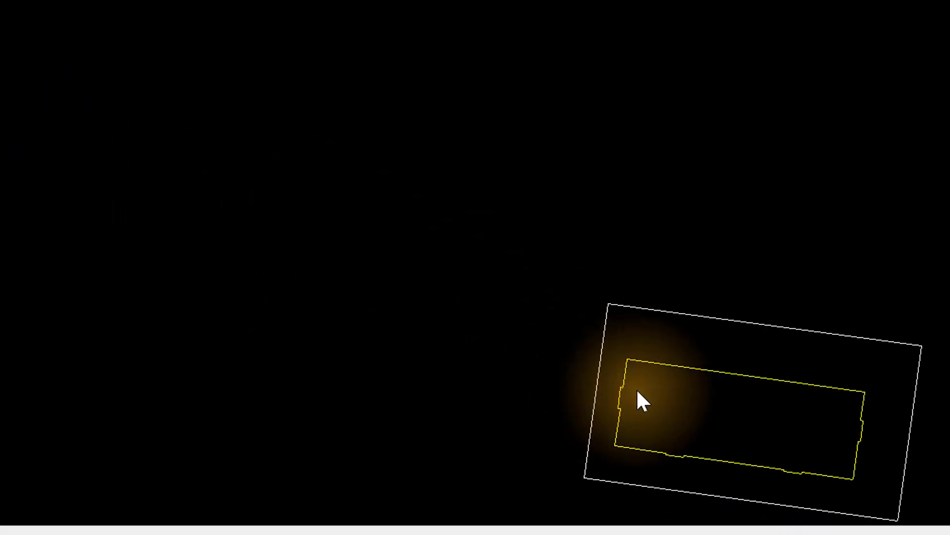
{"action": "left_click", "coordinate": [638, 391]}
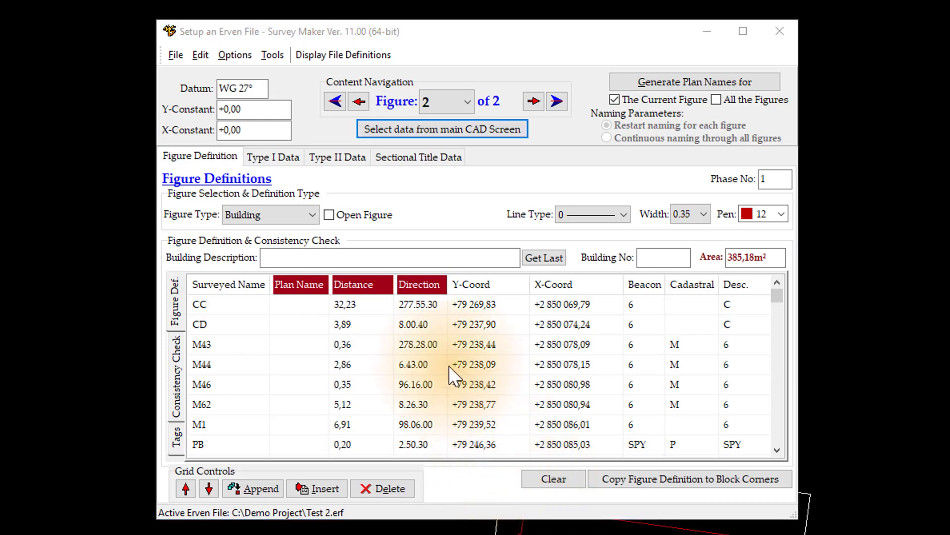
- Set the building description to Building No. 1 and the building number to 1
{"action": "left_click", "coordinate": [361, 258]}
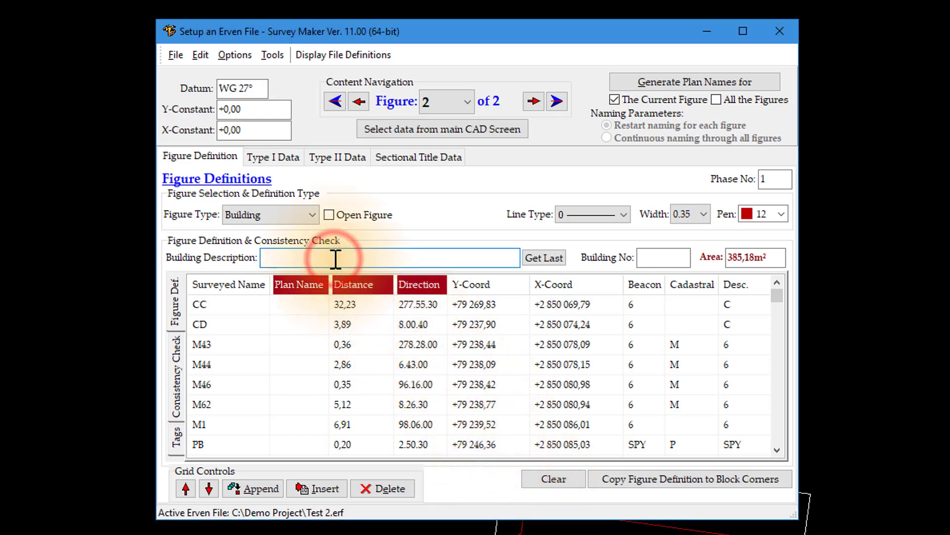
{"action": "type", "text": "Bui"}
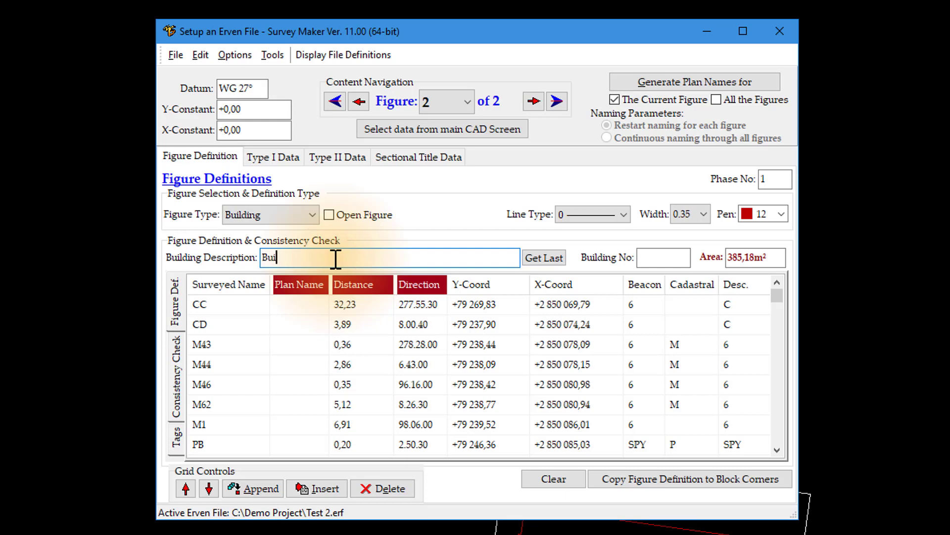
{"action": "type", "text": "lding No. 1"}
{"action": "left_click", "coordinate": [647, 258]}
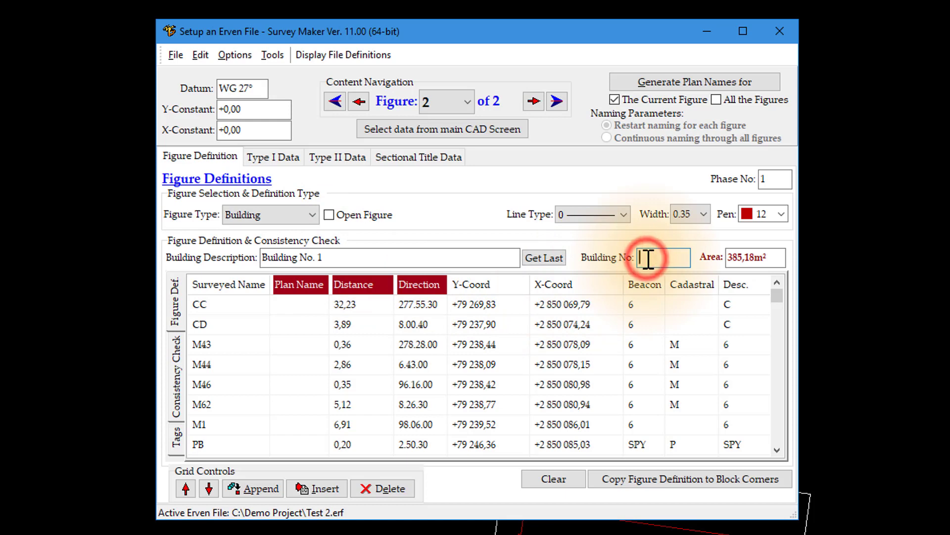
{"action": "type", "text": "1"}
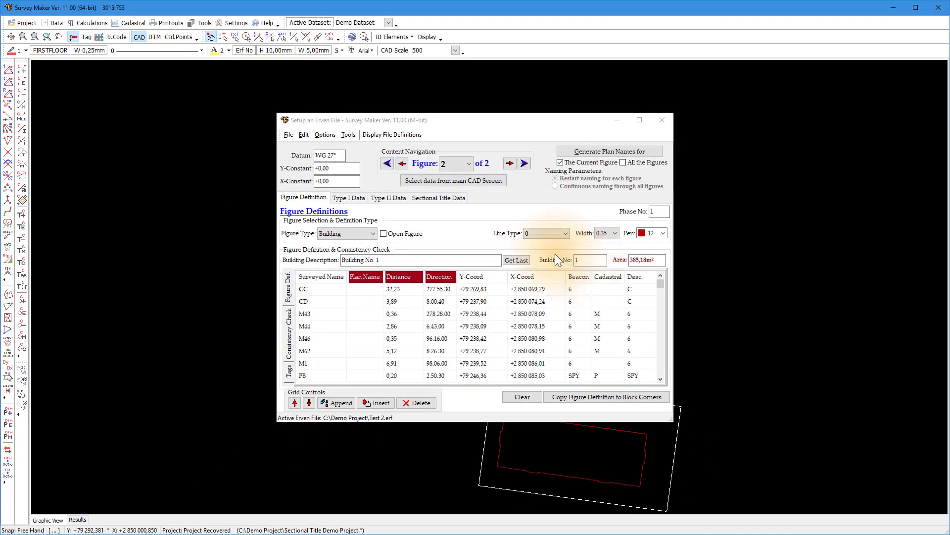
- Turn the display of all layers in the CAD drawing back on
{"action": "left_click", "coordinate": [427, 37]}
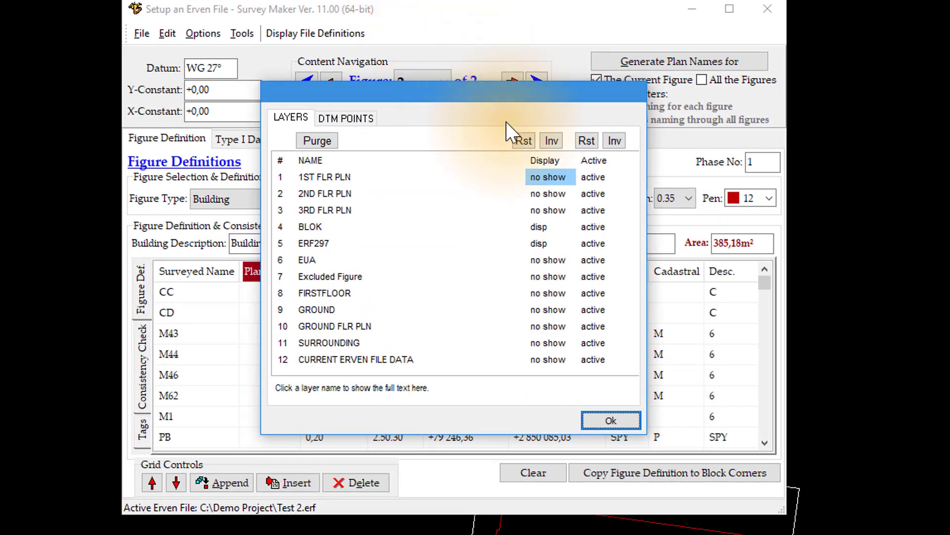
{"action": "left_click", "coordinate": [524, 139]}
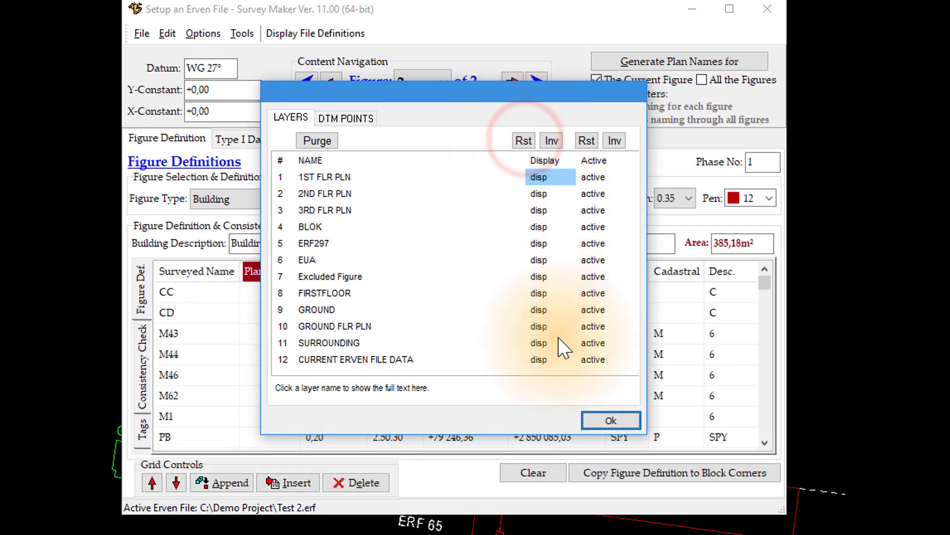
{"action": "left_click", "coordinate": [610, 420]}
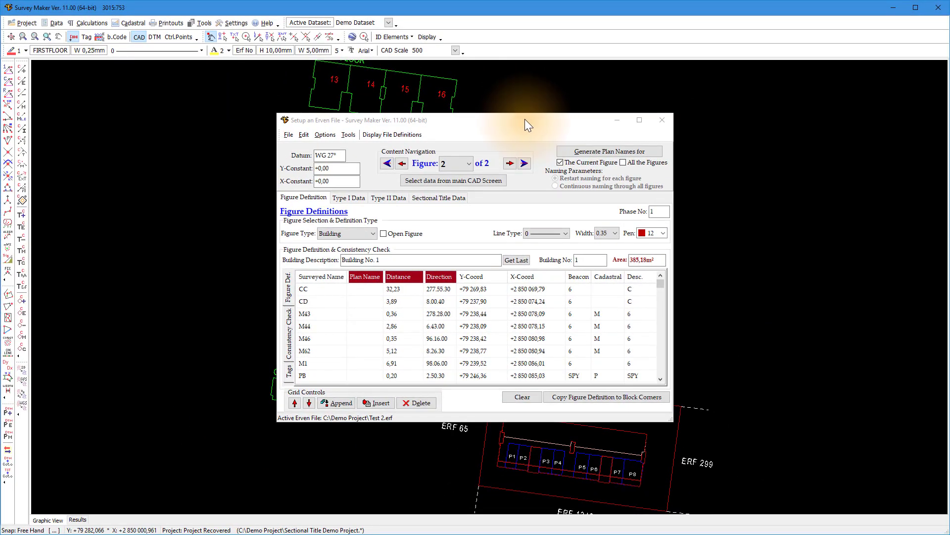
- Clear the erven file setup window away from the building and display only the FIRSTFLOOR and GROUND layers to inspect its floor outlines
{"action": "left_click_drag", "start_coordinate": [525, 120], "coordinate": [949, 400]}
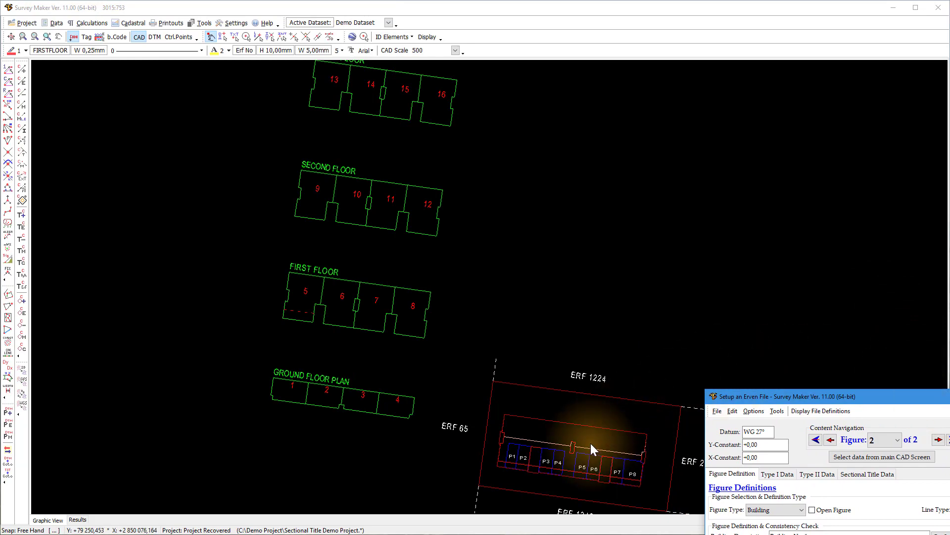
{"action": "mouse_move", "coordinate": [590, 443]}
{"action": "middle_mouse_down"}
{"action": "mouse_move", "coordinate": [545, 380]}
{"action": "mouse_move", "coordinate": [430, 274]}
{"action": "middle_mouse_up"}
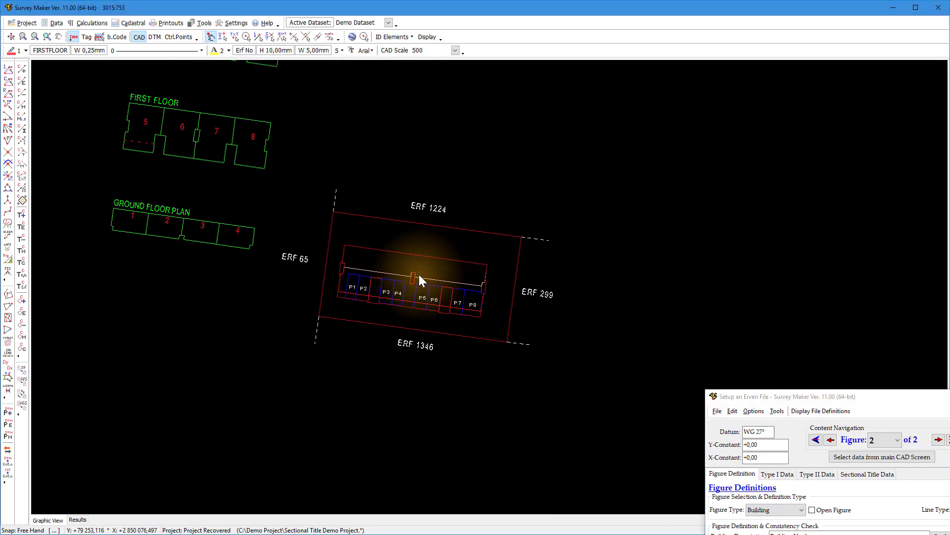
{"action": "scroll", "coordinate": [419, 274], "scroll_direction": "up", "scroll_amount": 2}
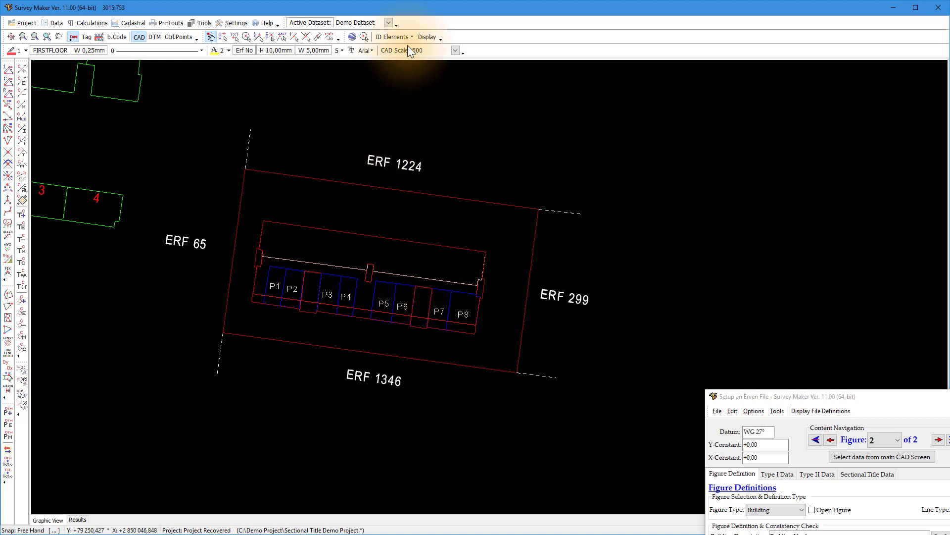
{"action": "left_click", "coordinate": [423, 36]}
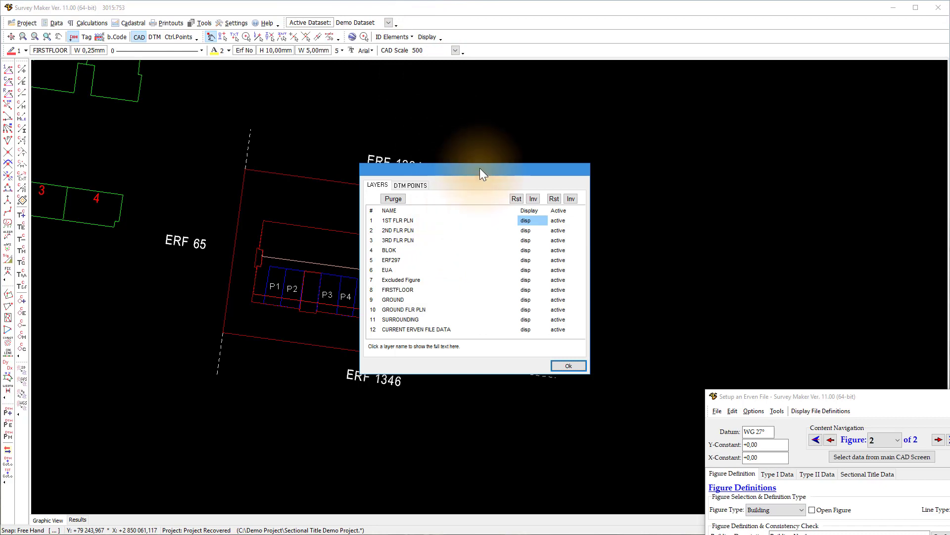
{"action": "left_click_drag", "start_coordinate": [480, 168], "coordinate": [645, 145]}
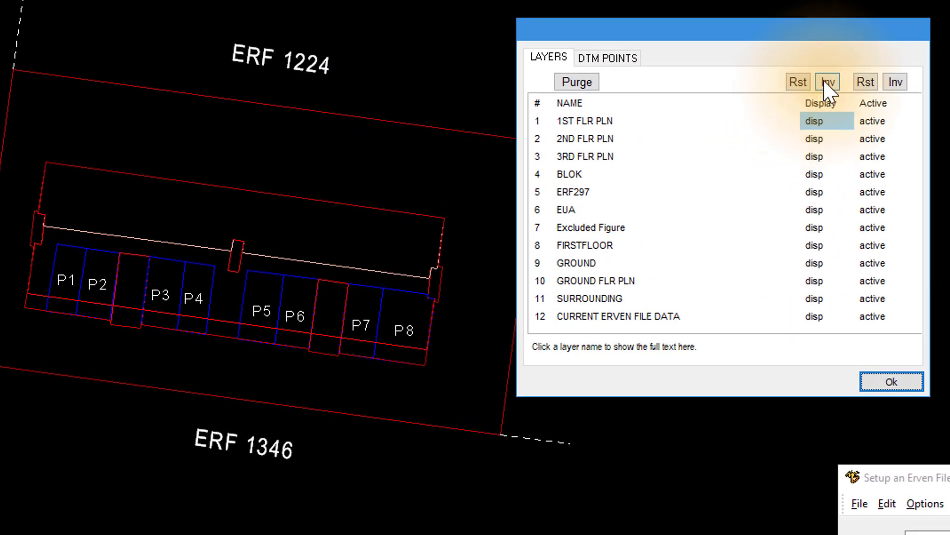
{"action": "left_click", "coordinate": [826, 82]}
{"action": "left_click", "coordinate": [817, 121]}
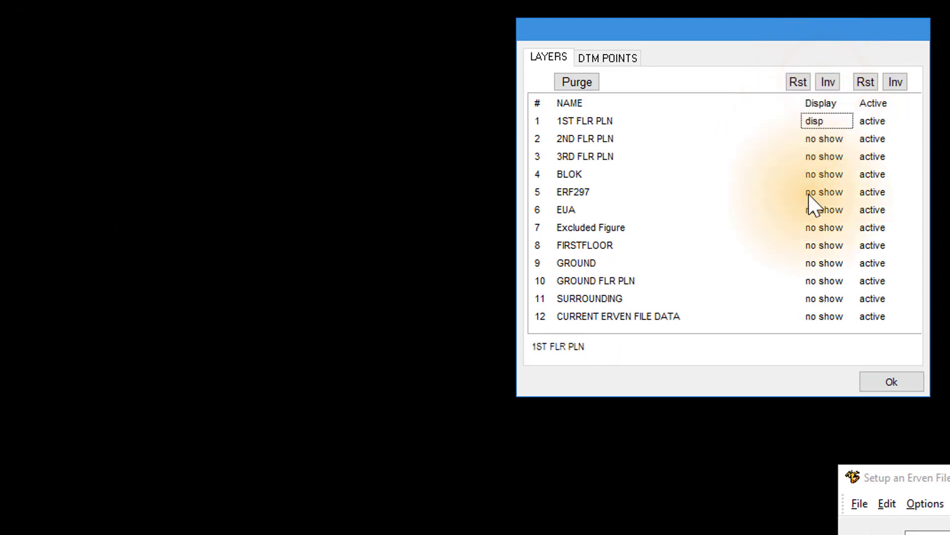
{"action": "left_click", "coordinate": [812, 246]}
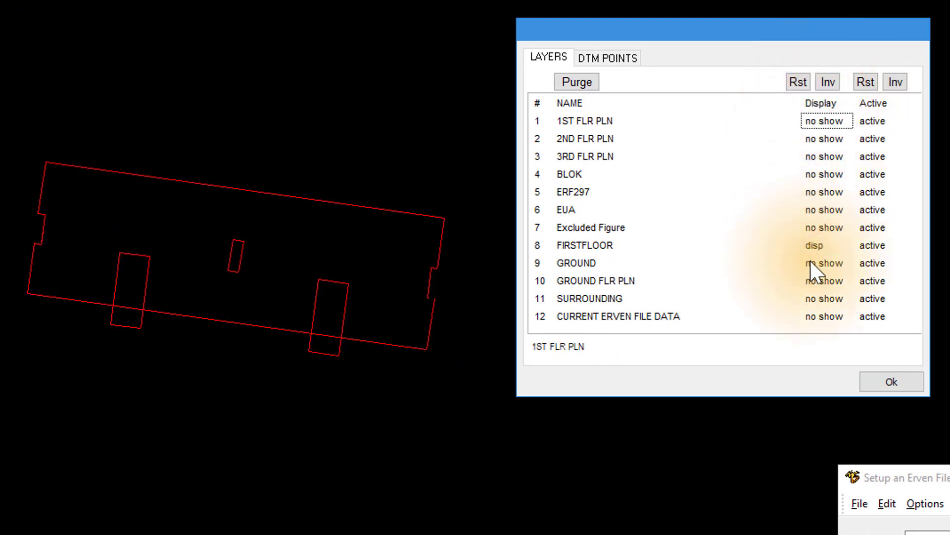
{"action": "left_click", "coordinate": [810, 261]}
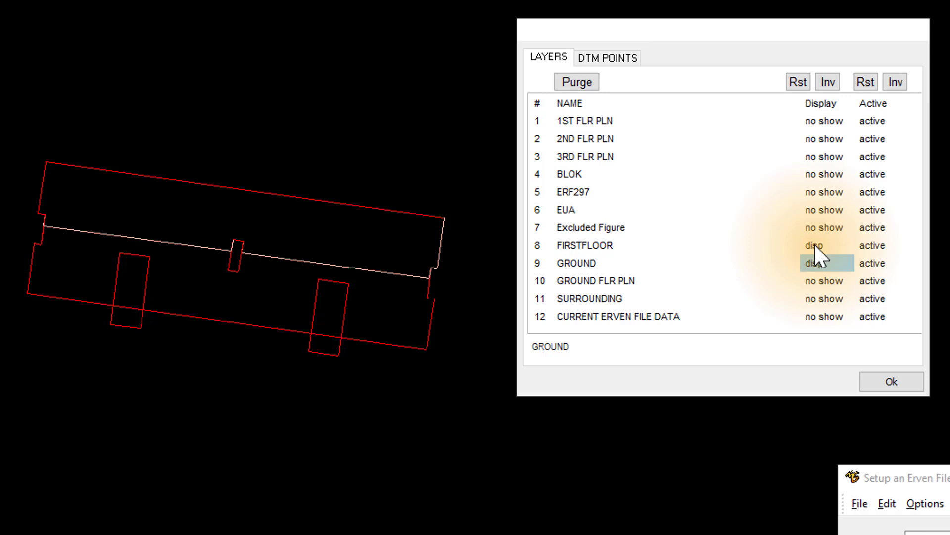
- Add the EUA and BLOK layers to the display to compare them with the building's floor outlines
{"action": "left_click", "coordinate": [817, 210]}
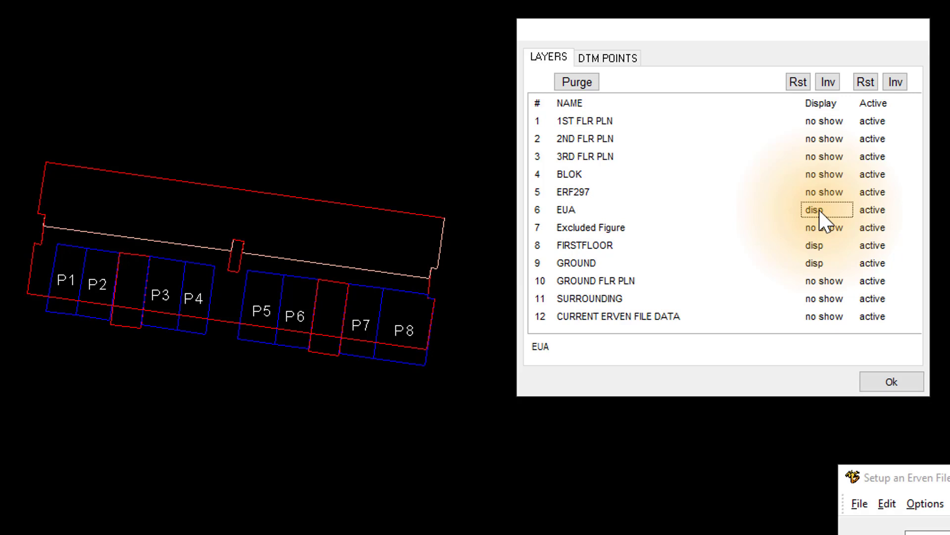
{"action": "double_click", "coordinate": [825, 174]}
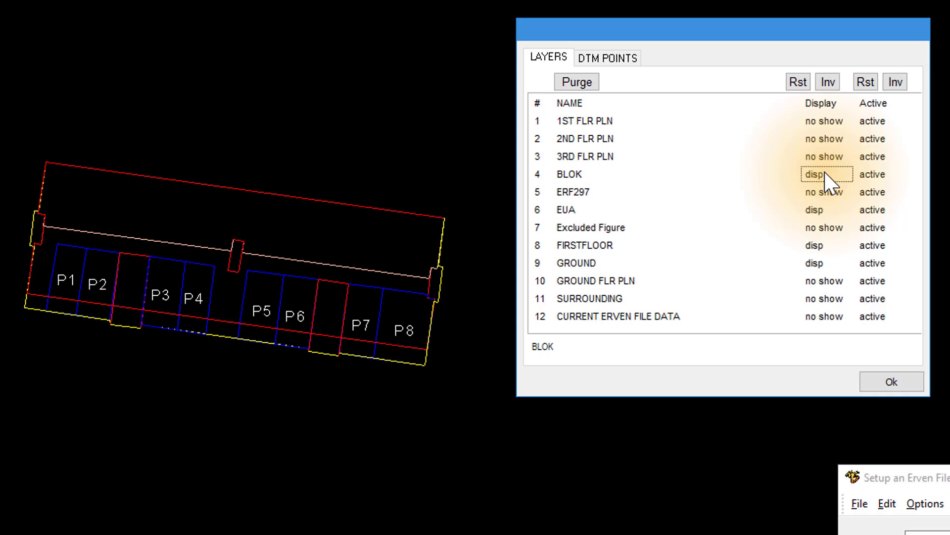
{"action": "left_click", "coordinate": [892, 382]}
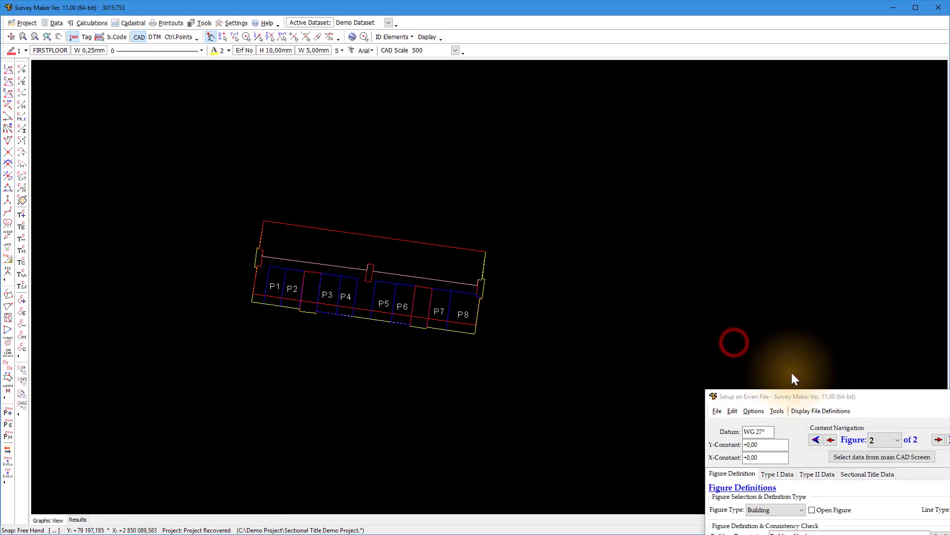
- Add a new floor named Ground Floor to the building's sectional title data
{"action": "left_click_drag", "start_coordinate": [876, 394], "coordinate": [573, 110]}
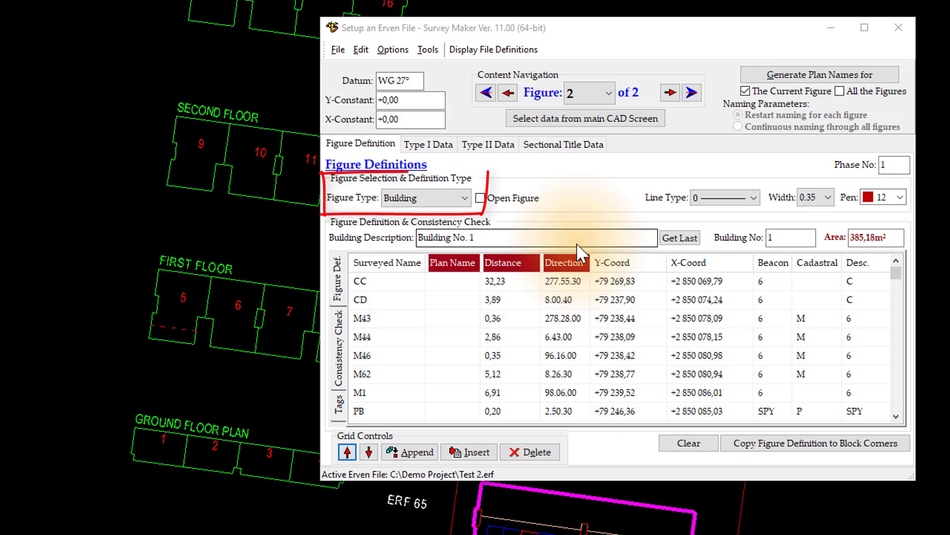
{"action": "left_click", "coordinate": [544, 147]}
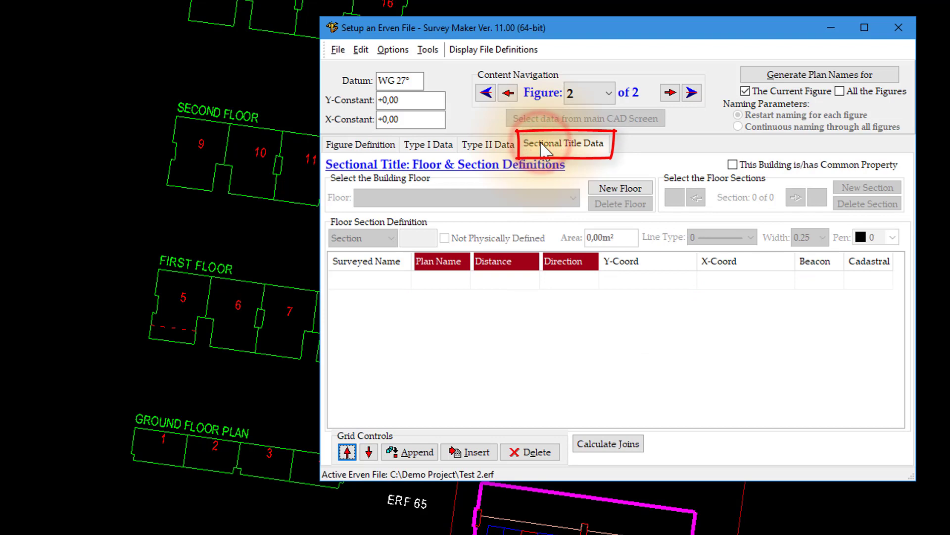
{"action": "left_click", "coordinate": [617, 188]}
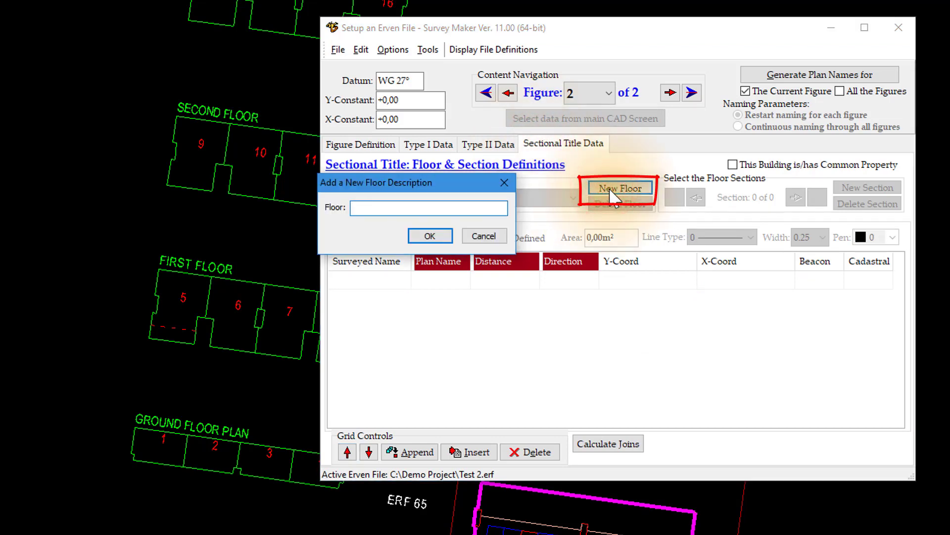
{"action": "type", "text": "Ground"}
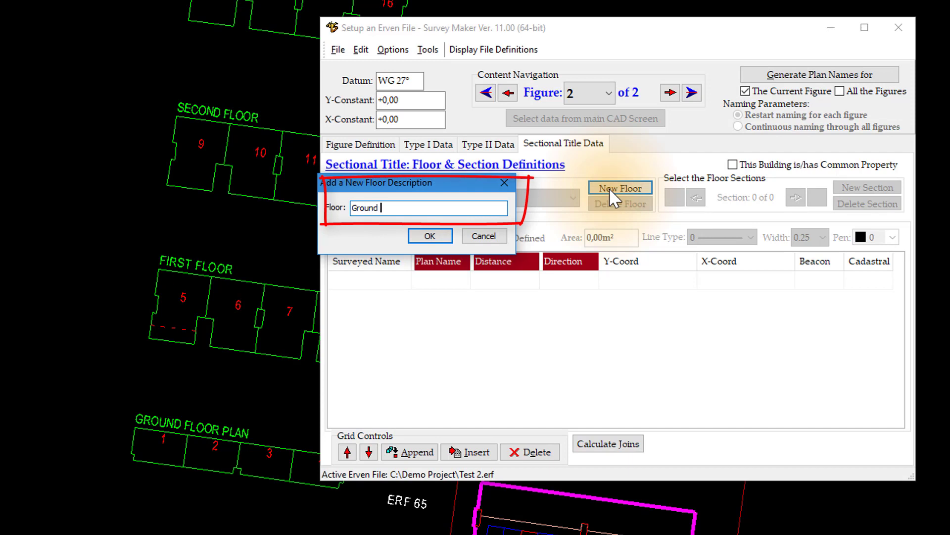
{"action": "type", "text": " Floor"}
{"action": "left_click", "coordinate": [439, 233]}
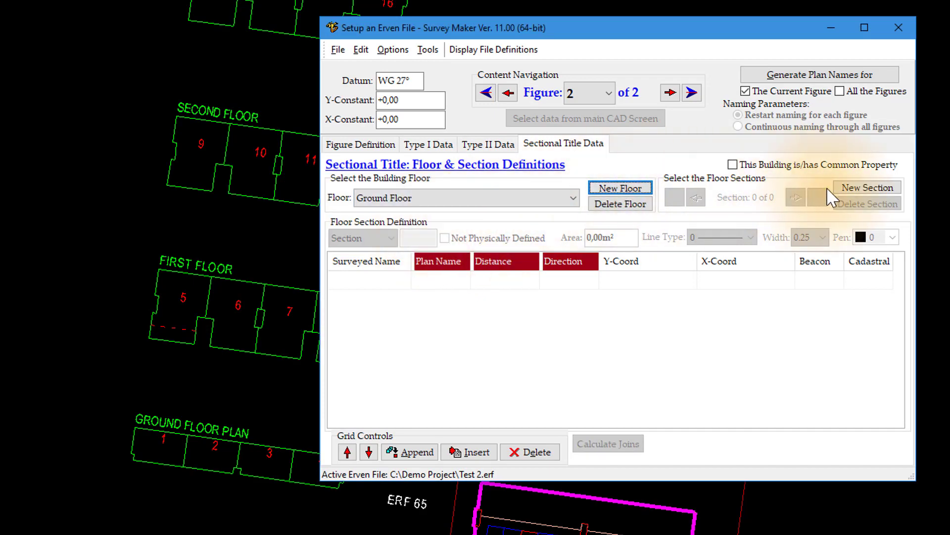
{"action": "left_click", "coordinate": [851, 188]}
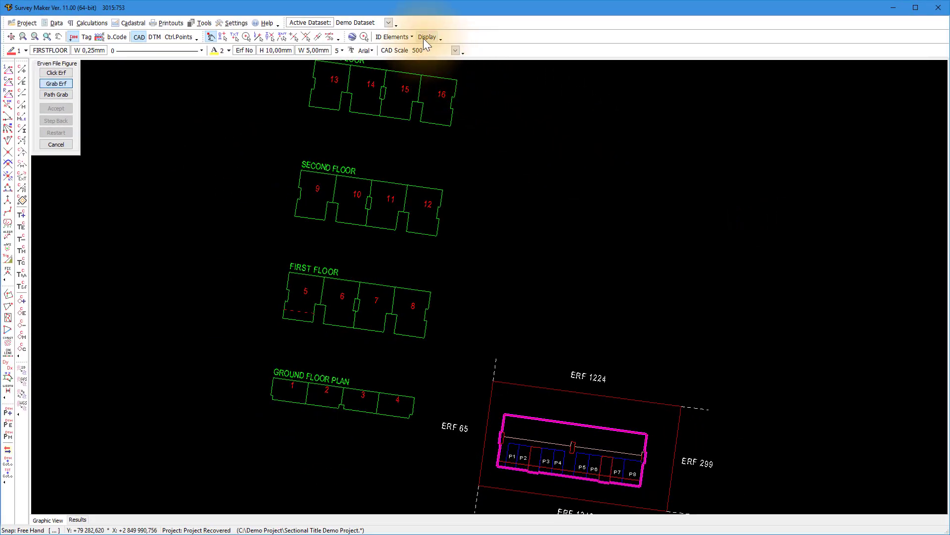
{"action": "left_click", "coordinate": [423, 35]}
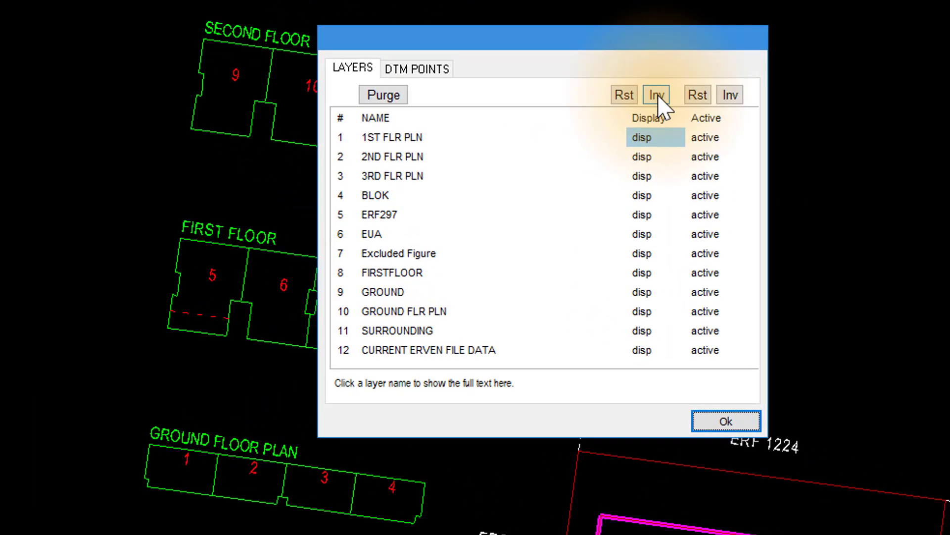
{"action": "left_click", "coordinate": [626, 94]}
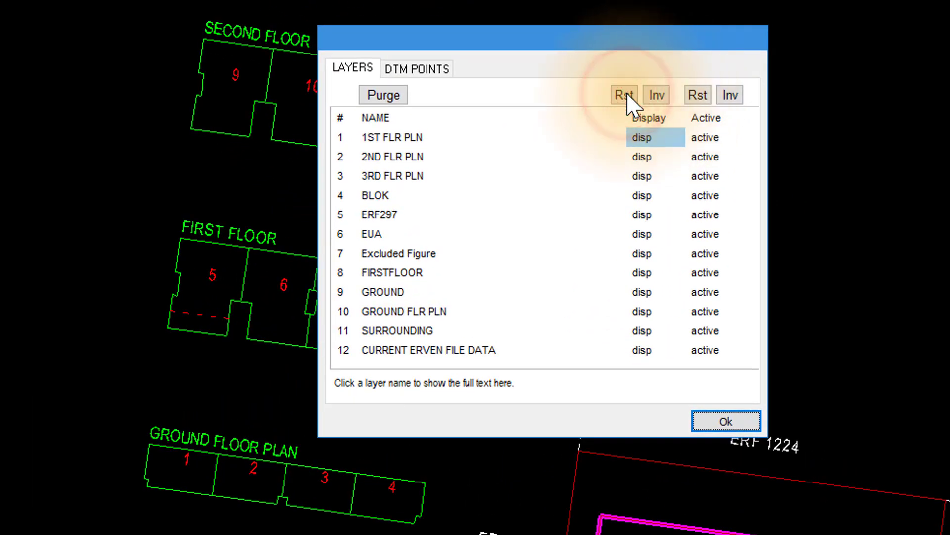
{"action": "left_click", "coordinate": [719, 421]}
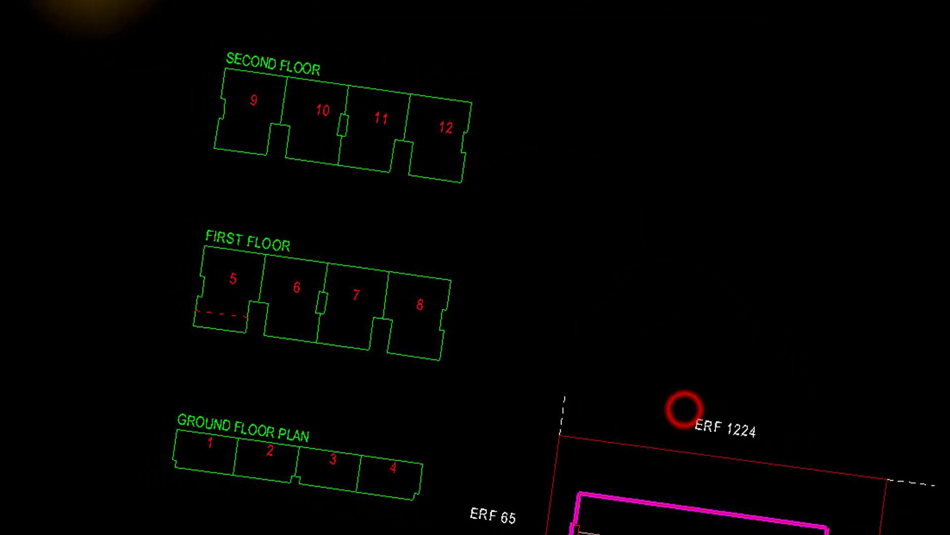
{"action": "left_click", "coordinate": [59, 82]}
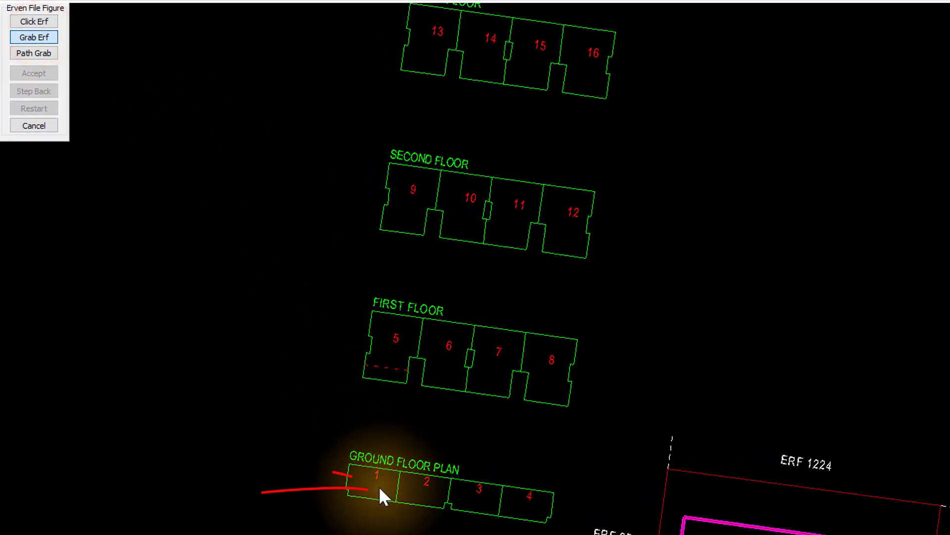
{"action": "left_click", "coordinate": [380, 489]}
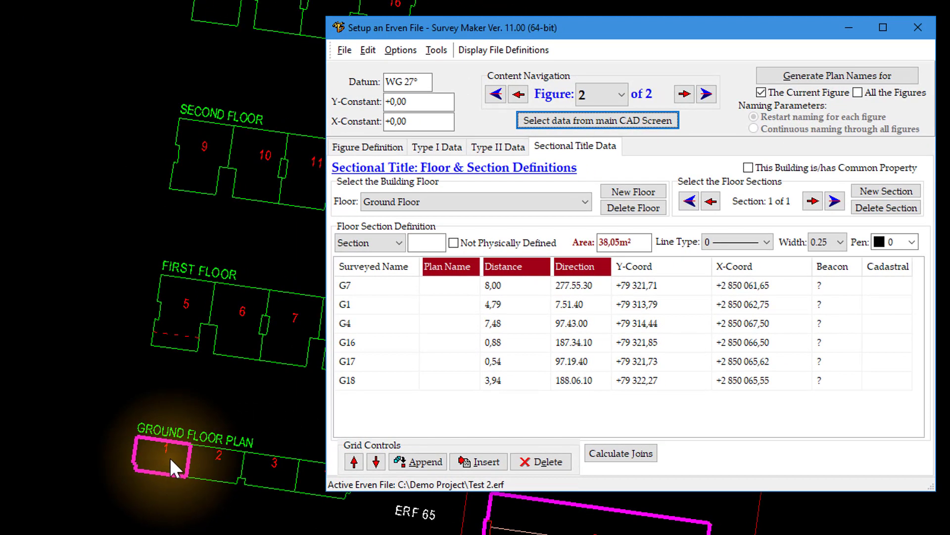
{"action": "left_click", "coordinate": [434, 240]}
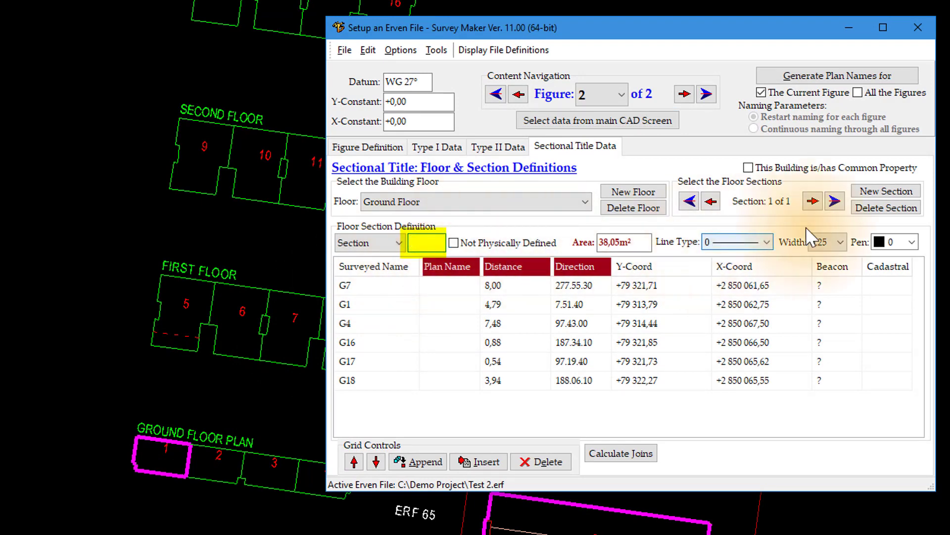
{"action": "left_click", "coordinate": [864, 208]}
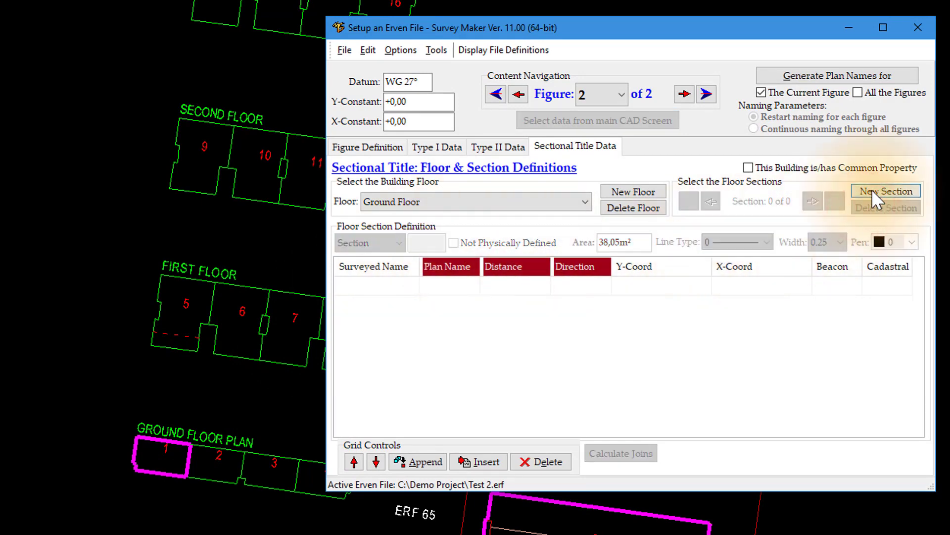
- Add a new section to Ground Floor and grab section 1 of the GROUND FLOOR PLAN by picking its number text
{"action": "left_click", "coordinate": [871, 189]}
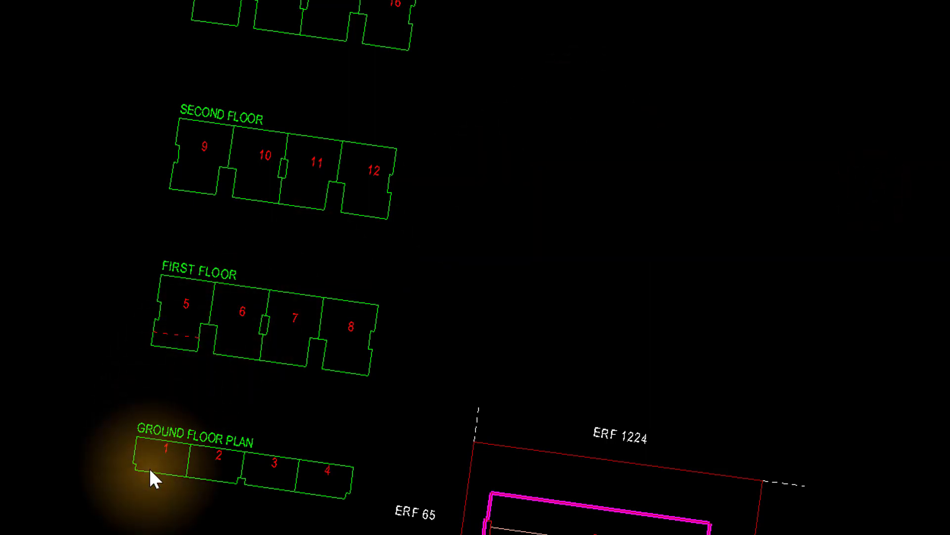
{"action": "mouse_move", "coordinate": [182, 448]}
{"action": "middle_mouse_down"}
{"action": "mouse_move", "coordinate": [296, 379]}
{"action": "mouse_move", "coordinate": [388, 297]}
{"action": "middle_mouse_up"}
{"action": "scroll", "coordinate": [402, 290], "scroll_direction": "up", "scroll_amount": 6}
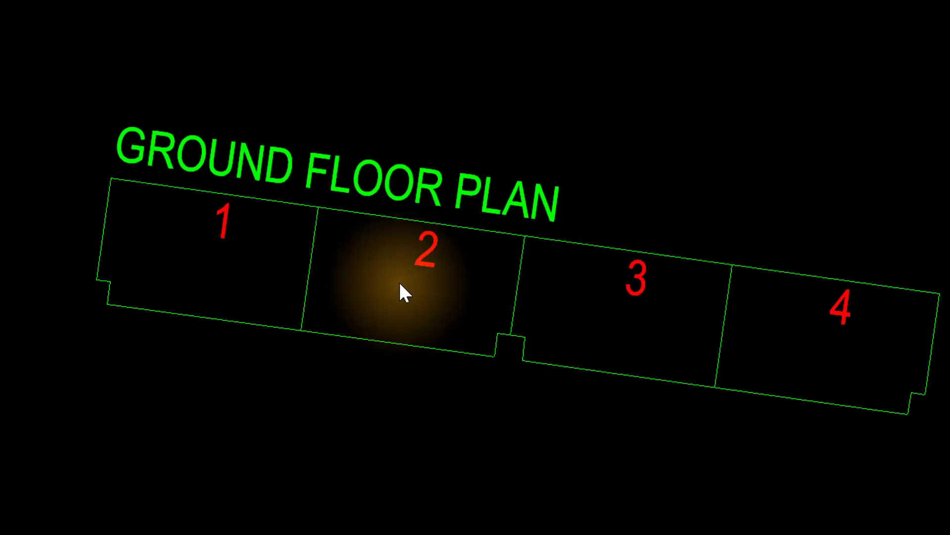
{"action": "left_click", "coordinate": [223, 213]}
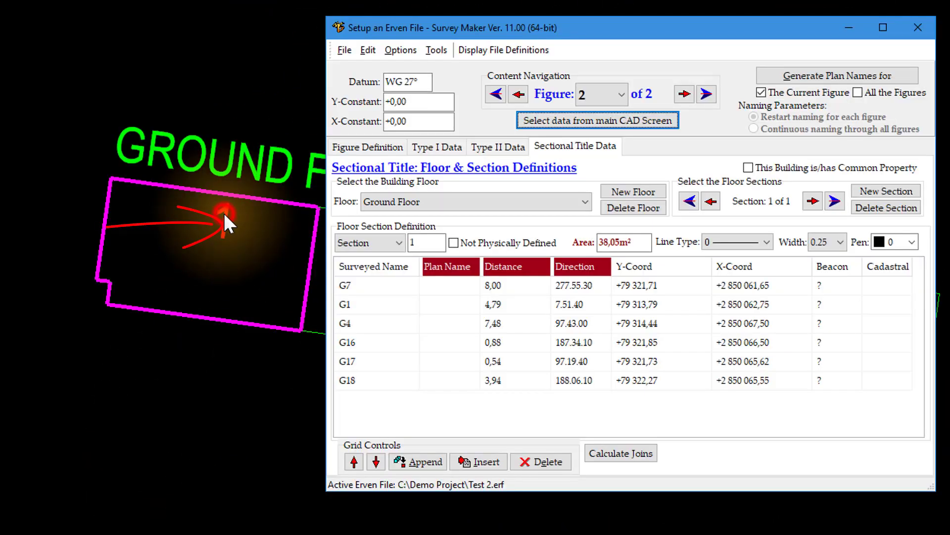
- Review the number, area, line type, pen and Not Physically Defined settings of Ground Floor section 1
{"action": "left_click", "coordinate": [429, 243]}
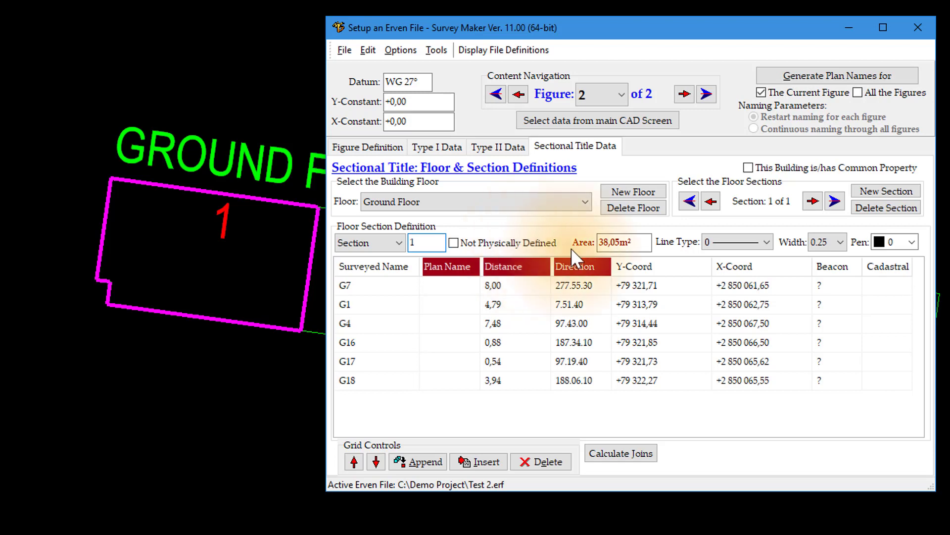
{"action": "left_click_drag", "start_coordinate": [638, 242], "coordinate": [580, 241]}
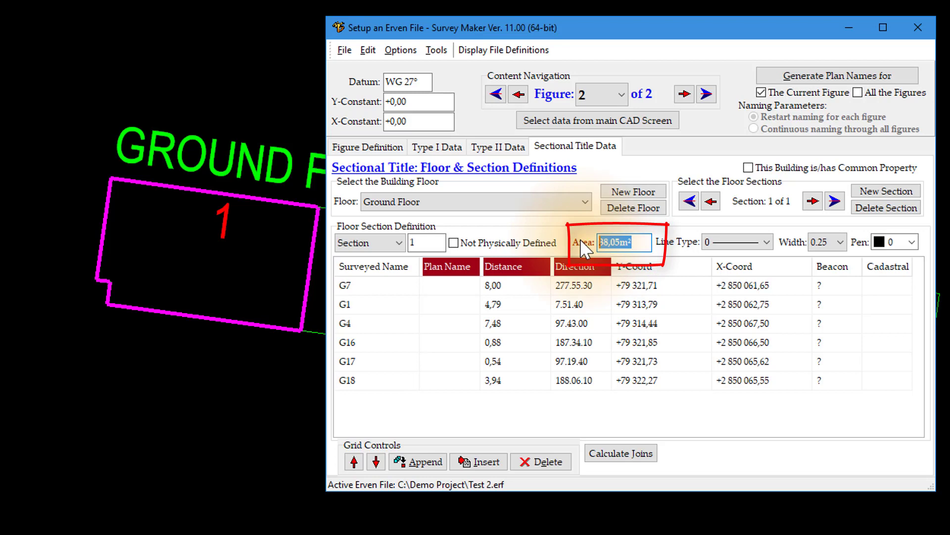
{"action": "left_click", "coordinate": [765, 243]}
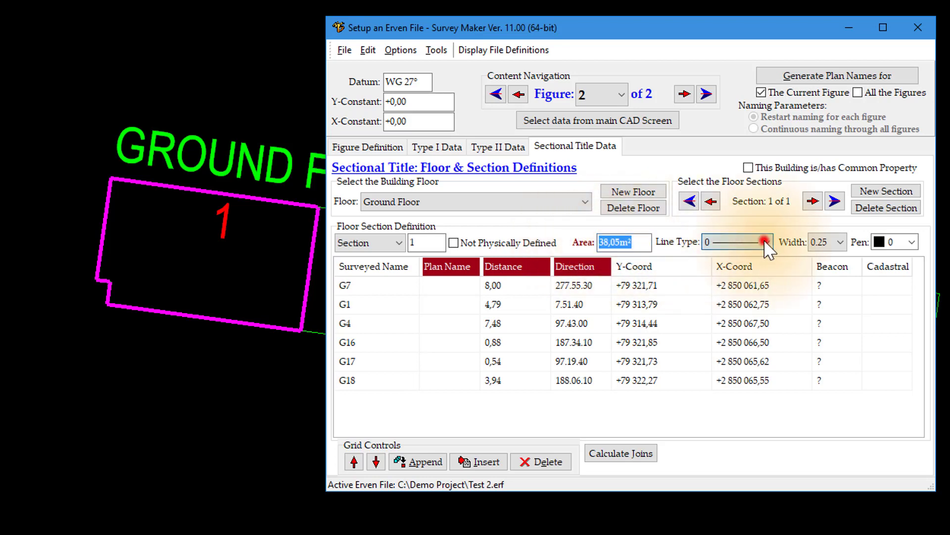
{"action": "left_click", "coordinate": [764, 241]}
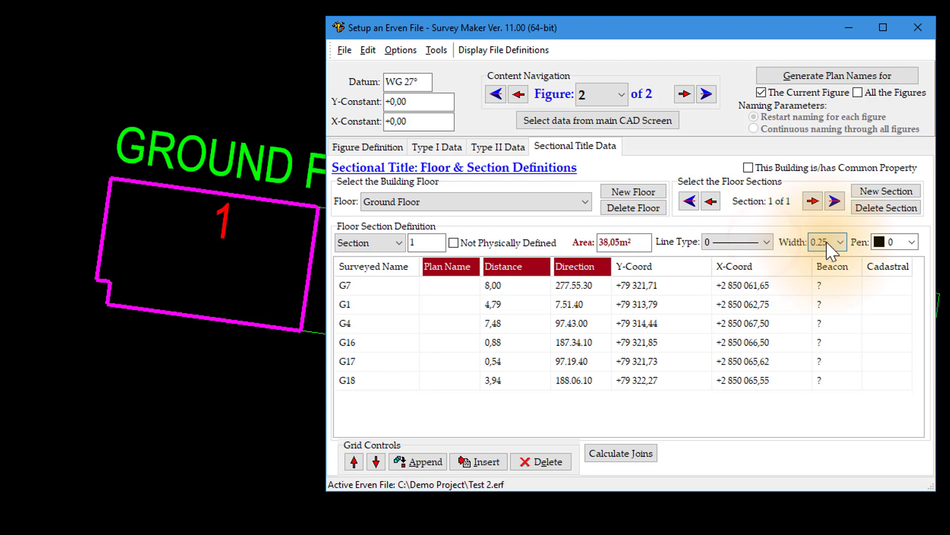
{"action": "left_click", "coordinate": [913, 241]}
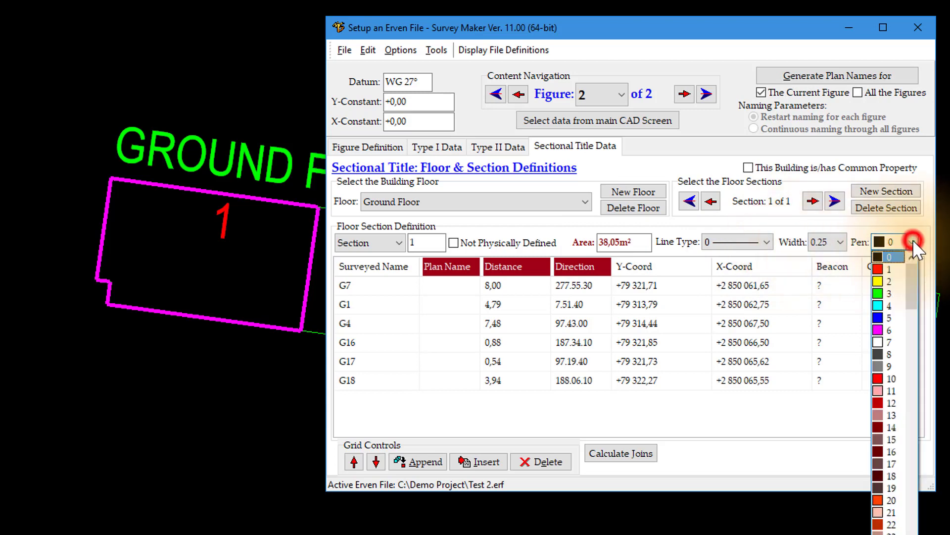
{"action": "left_click", "coordinate": [912, 241]}
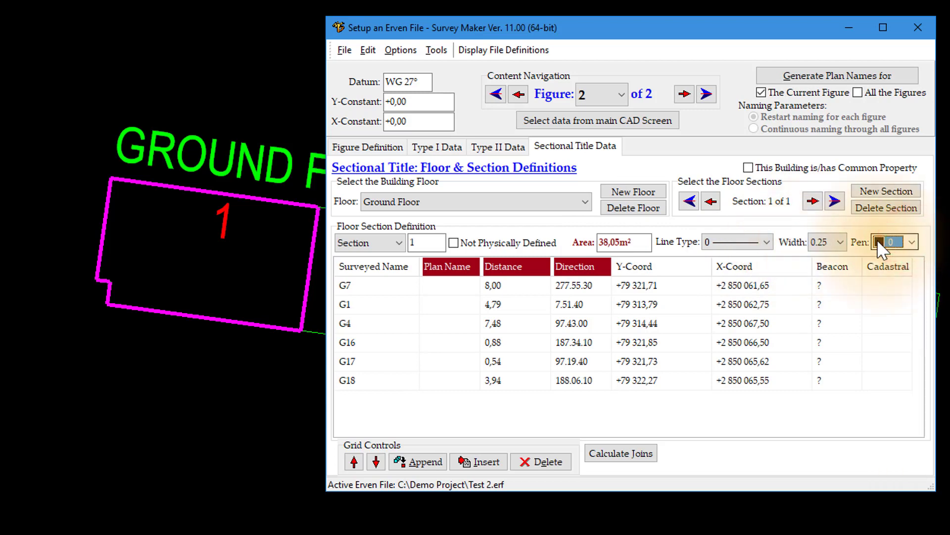
{"action": "left_click", "coordinate": [454, 244]}
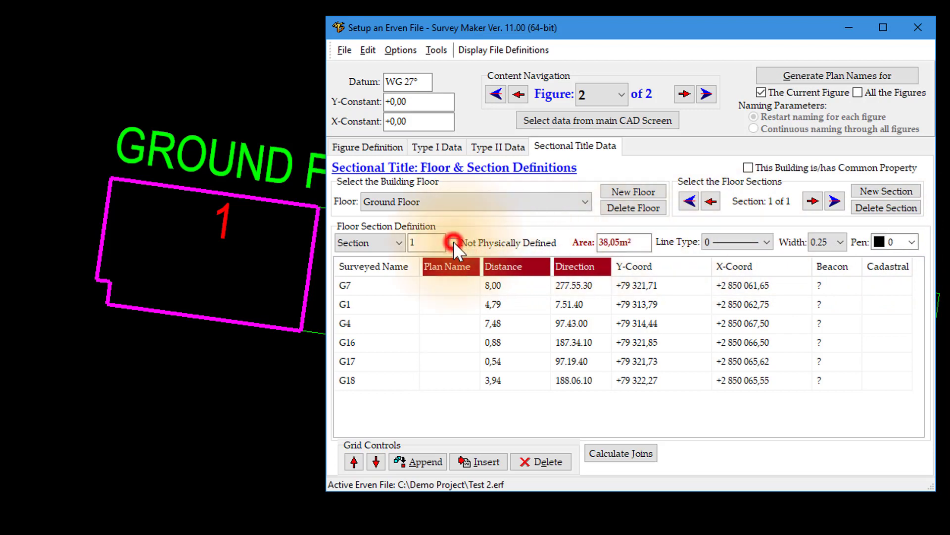
{"action": "left_click", "coordinate": [454, 243]}
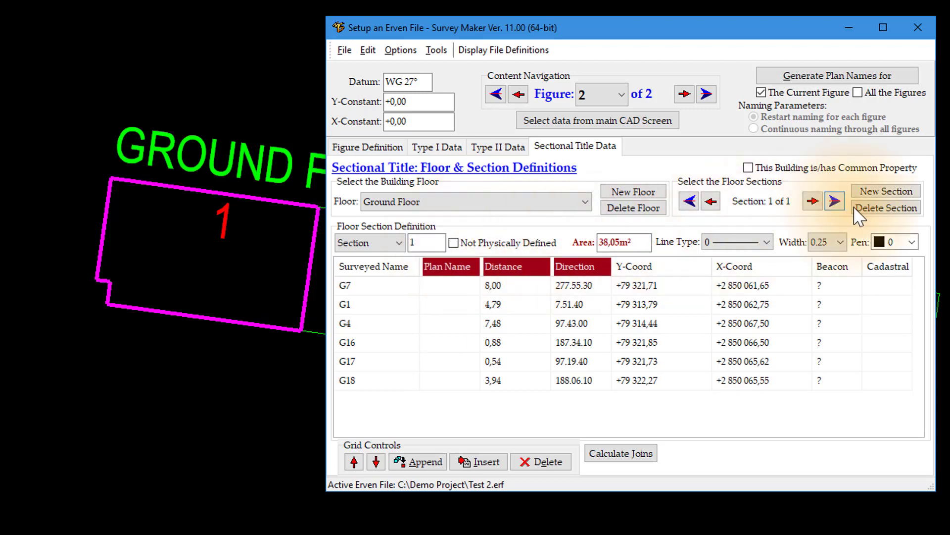
- Add three more sections to Ground Floor by grabbing sections 2, 3 and 4 of the GROUND FLOOR PLAN
{"action": "left_click", "coordinate": [877, 189]}
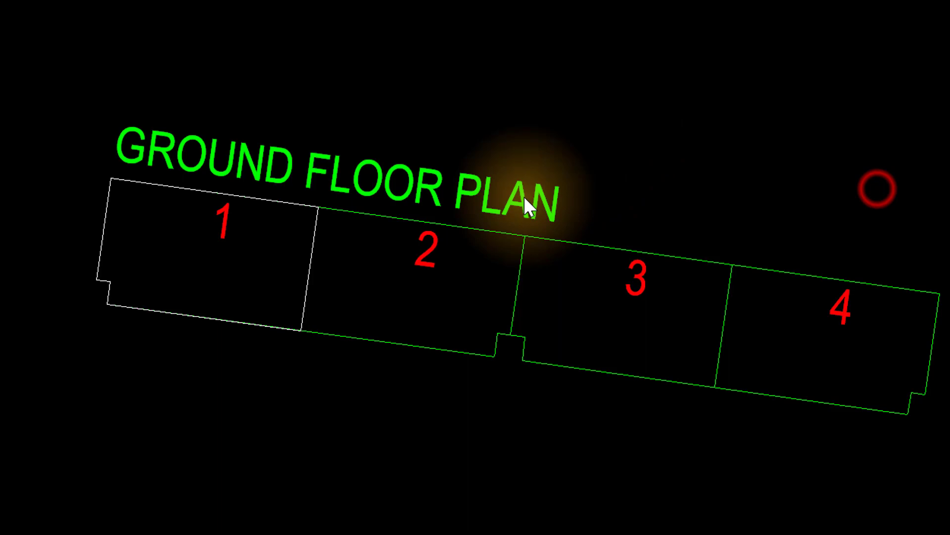
{"action": "left_click", "coordinate": [429, 247]}
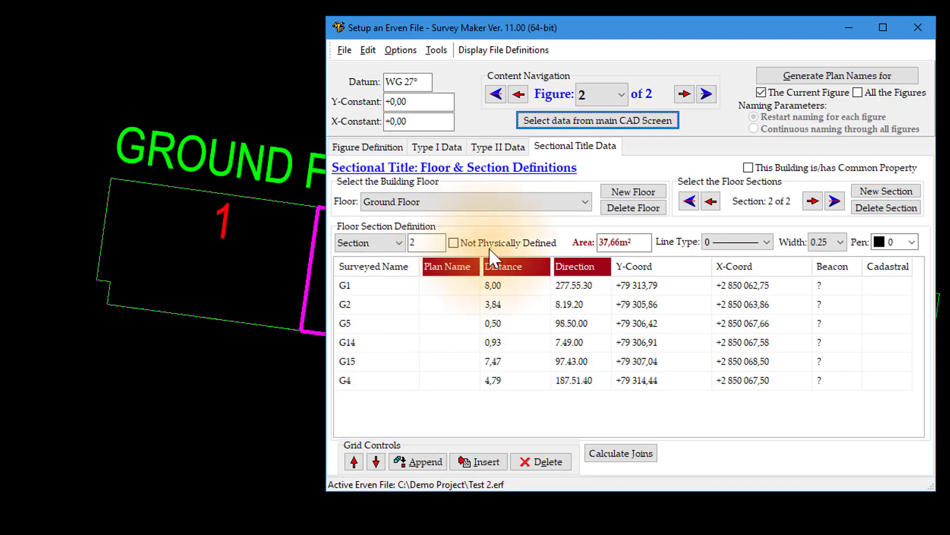
{"action": "left_click", "coordinate": [876, 191]}
{"action": "left_click", "coordinate": [640, 272]}
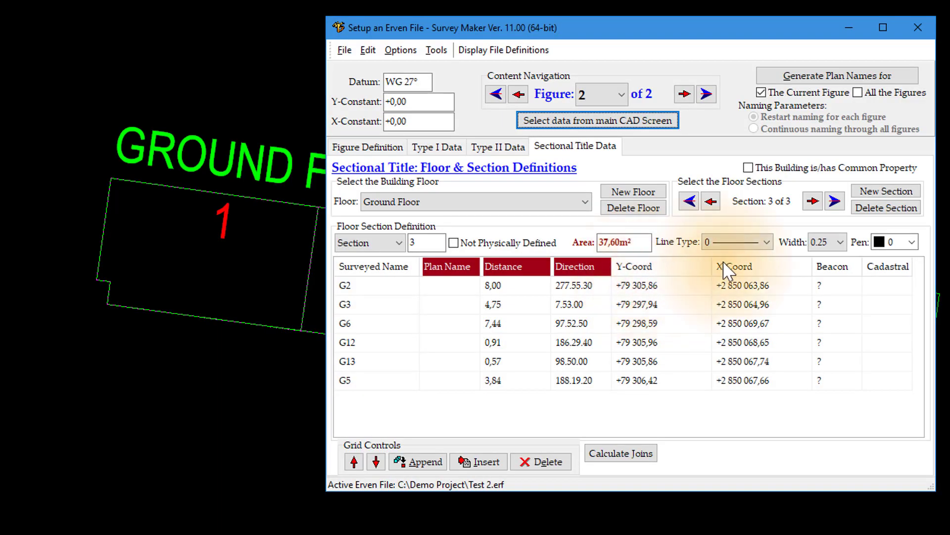
{"action": "left_click", "coordinate": [881, 190]}
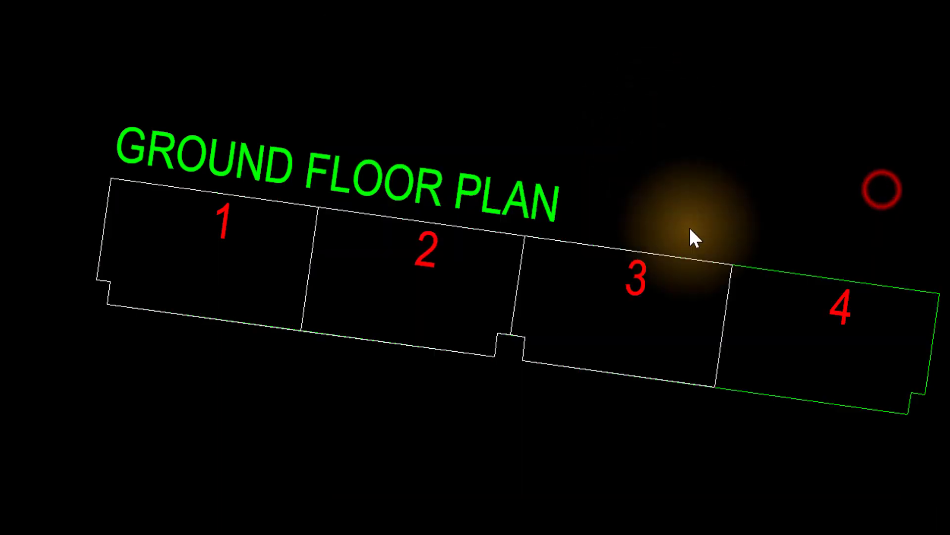
{"action": "left_click", "coordinate": [840, 311]}
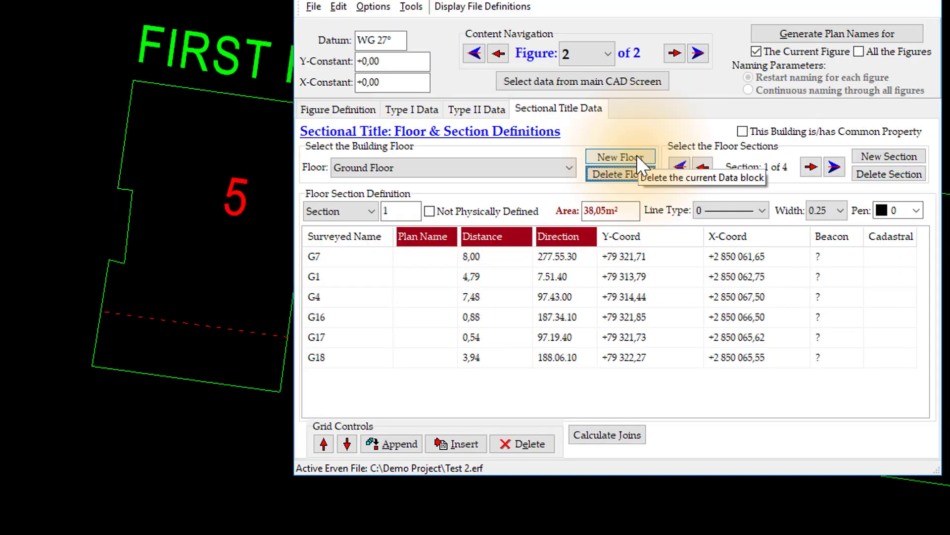
- Add a new floor named First Floor and grab section 5 of the FIRST FLOOR drawing as its first section
{"action": "left_click", "coordinate": [634, 192]}
{"action": "type", "text": "First Floor"}
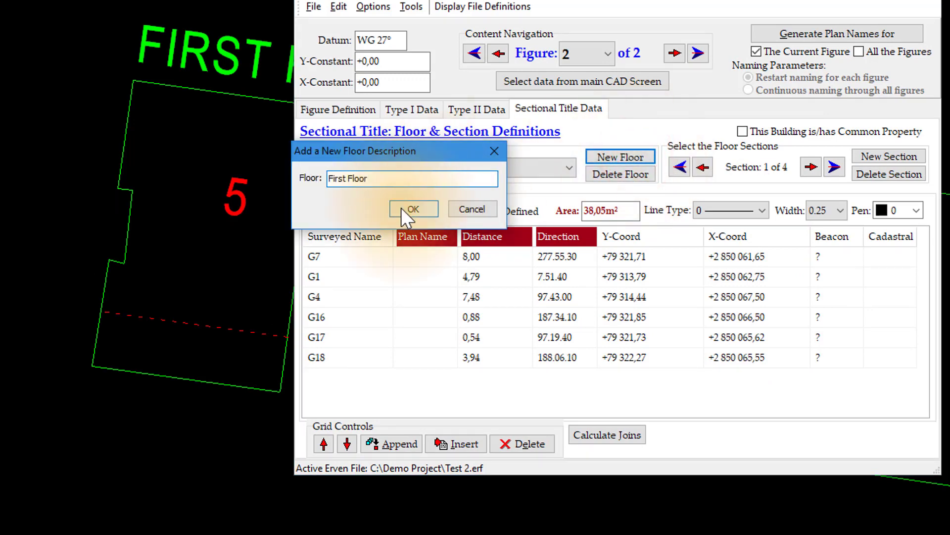
{"action": "left_click", "coordinate": [401, 207]}
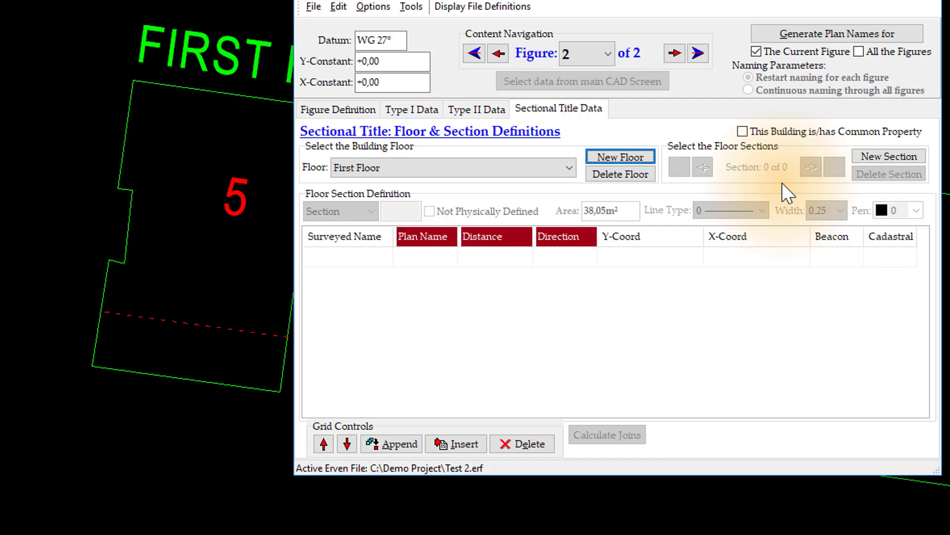
{"action": "left_click", "coordinate": [890, 156]}
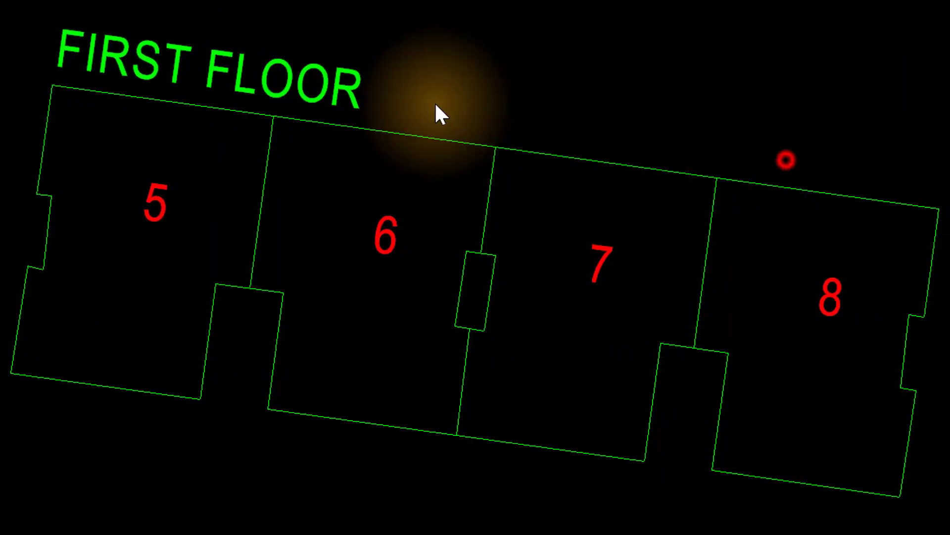
{"action": "left_click", "coordinate": [153, 200]}
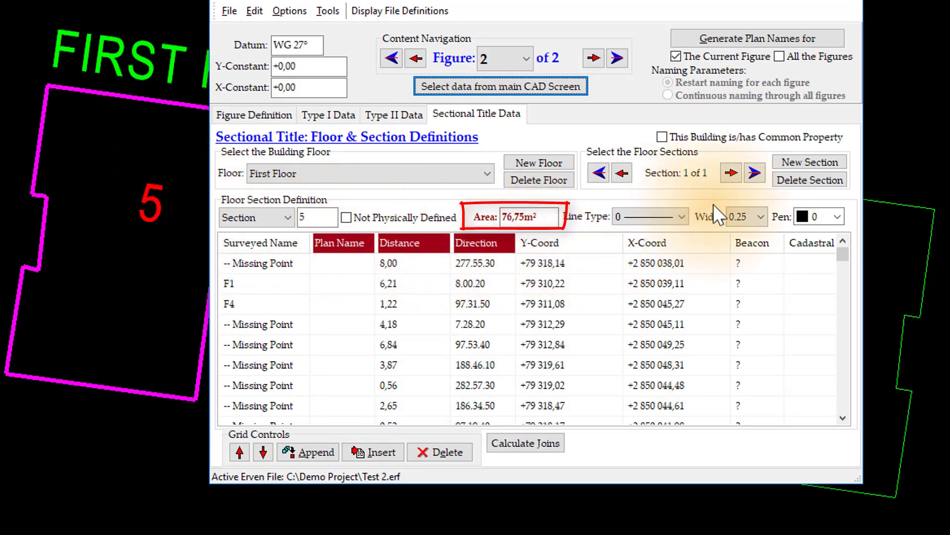
- Start another First Floor section, display the Excluded Figure layer and grab the strip below the dashed line in section 5
{"action": "left_click", "coordinate": [795, 162]}
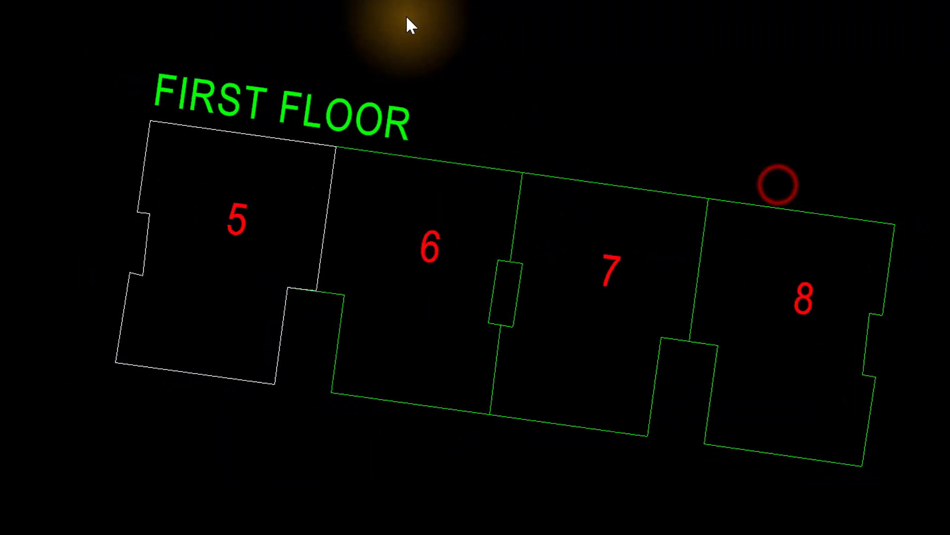
{"action": "left_click", "coordinate": [427, 37]}
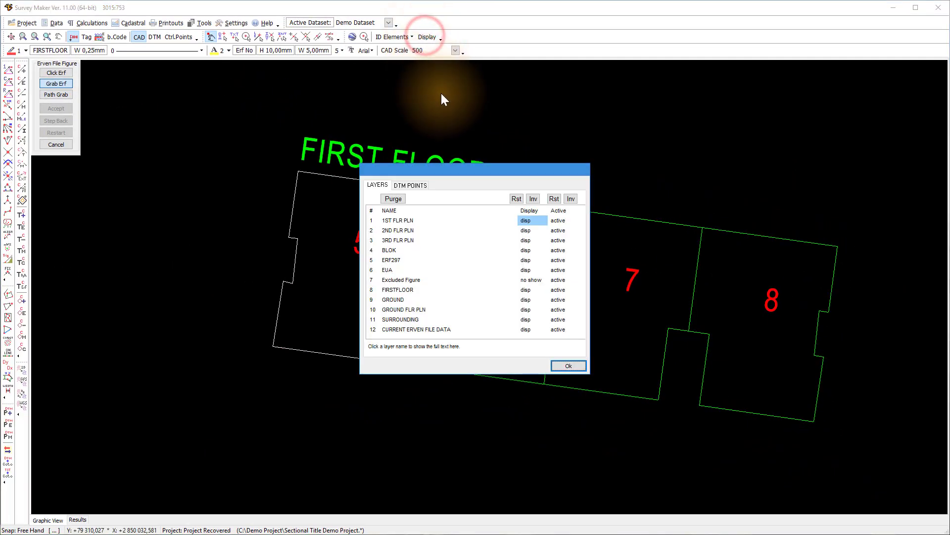
{"action": "left_click", "coordinate": [527, 280]}
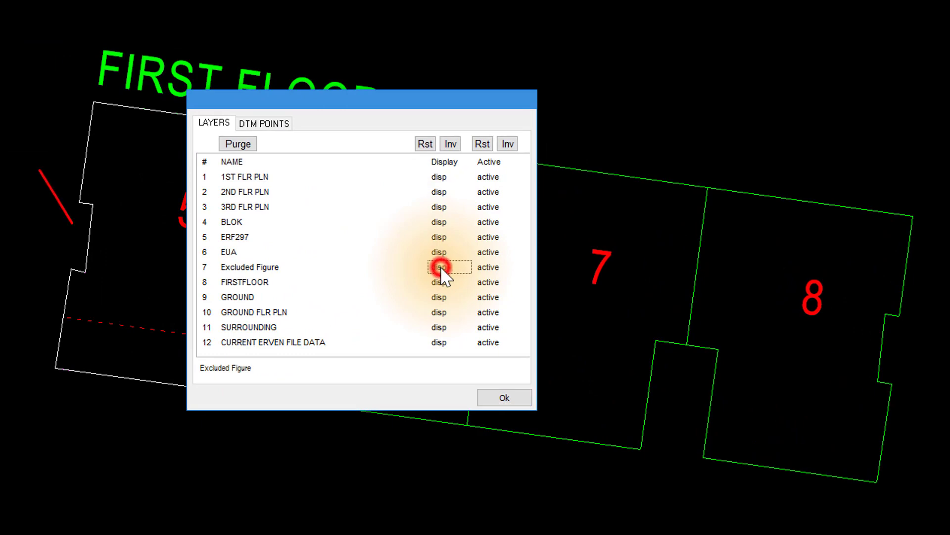
{"action": "left_click", "coordinate": [495, 396]}
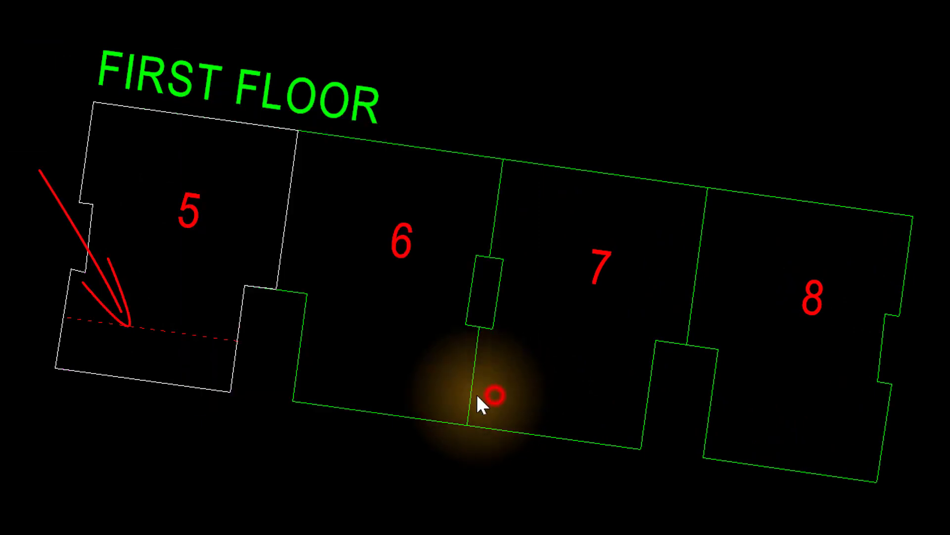
{"action": "left_click", "coordinate": [173, 359]}
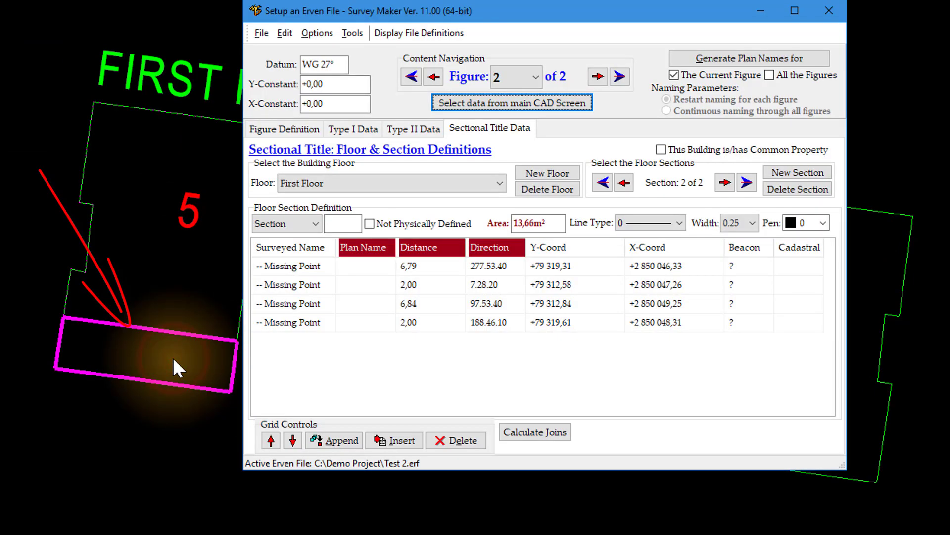
- Number the grabbed strip 5 and set its type to Excl. Figure
{"action": "left_click", "coordinate": [337, 223]}
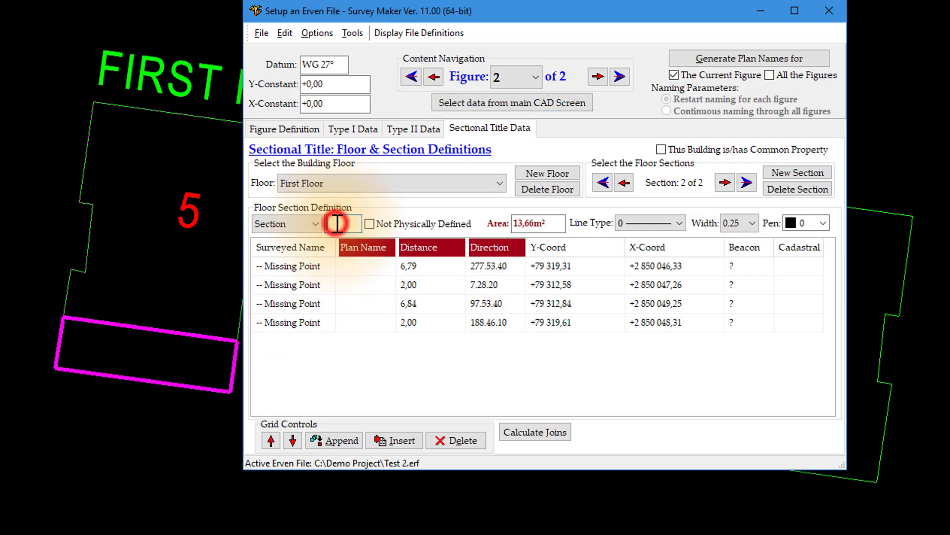
{"action": "type", "text": "5"}
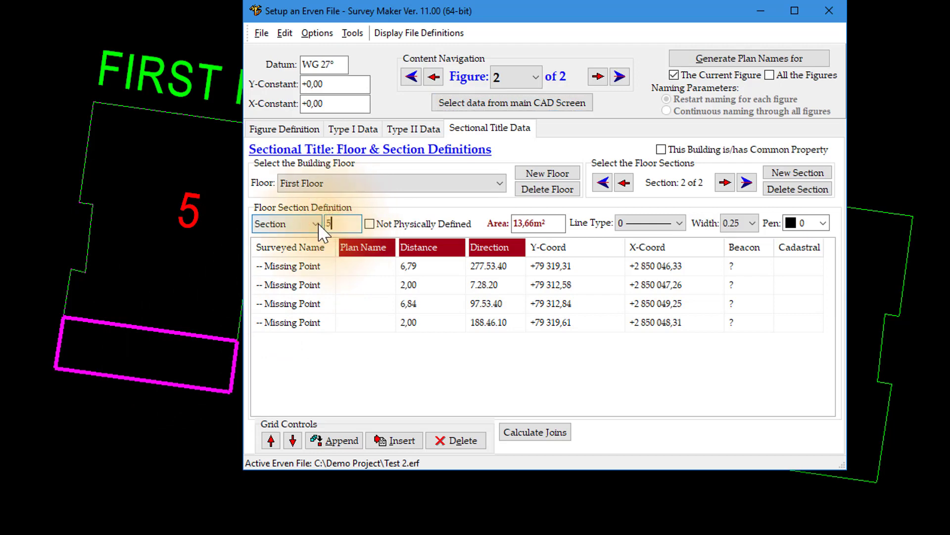
{"action": "left_click", "coordinate": [315, 225]}
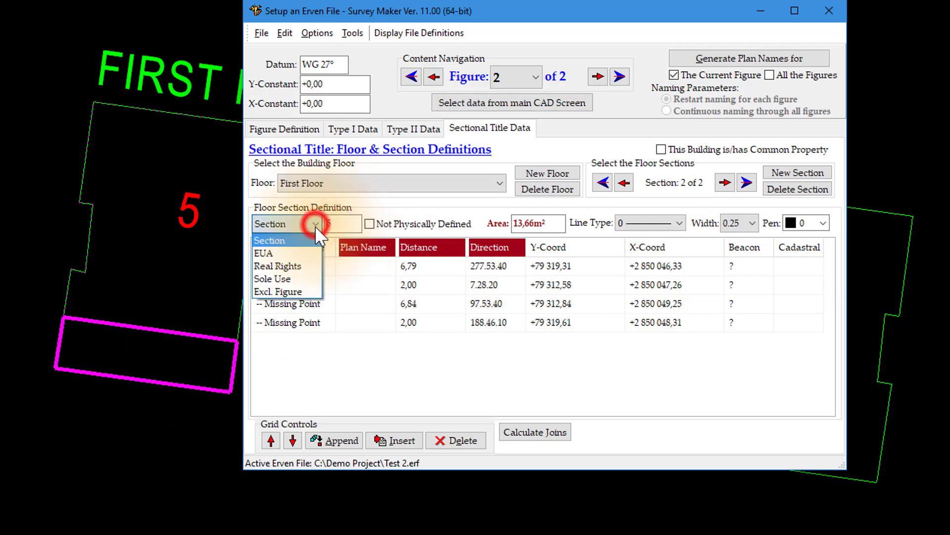
{"action": "left_click", "coordinate": [290, 292]}
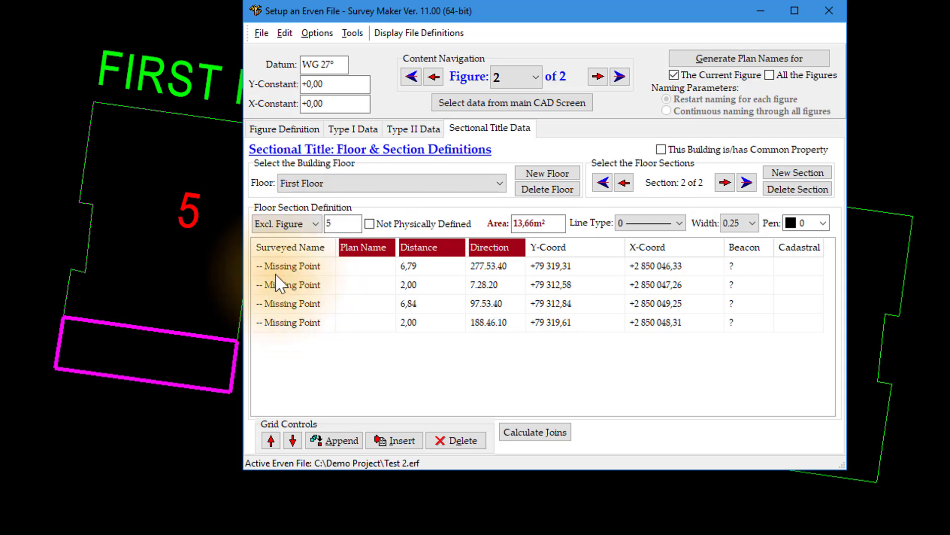
- Add three more sections to First Floor by grabbing sections 6, 7 and 8 of the FIRST FLOOR drawing
{"action": "left_click", "coordinate": [781, 170]}
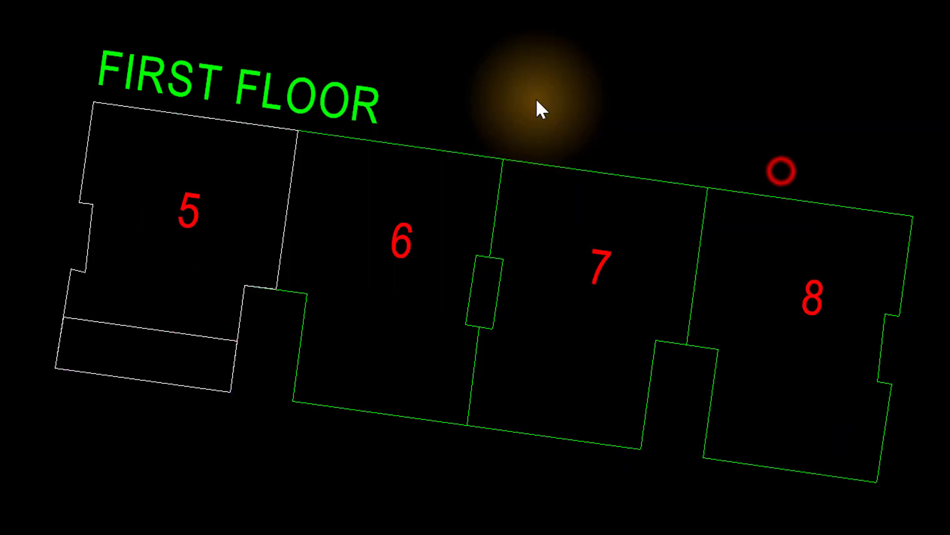
{"action": "left_click", "coordinate": [400, 236]}
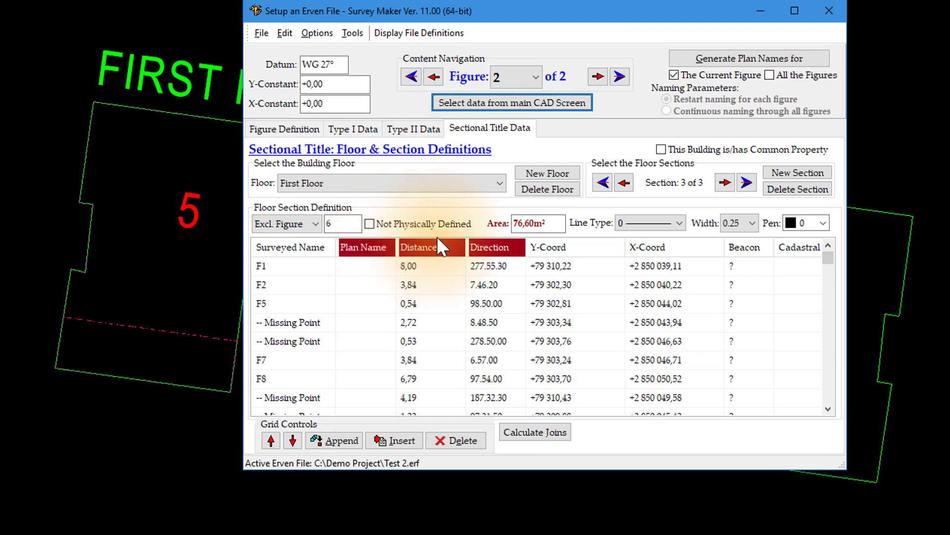
{"action": "left_click", "coordinate": [788, 170]}
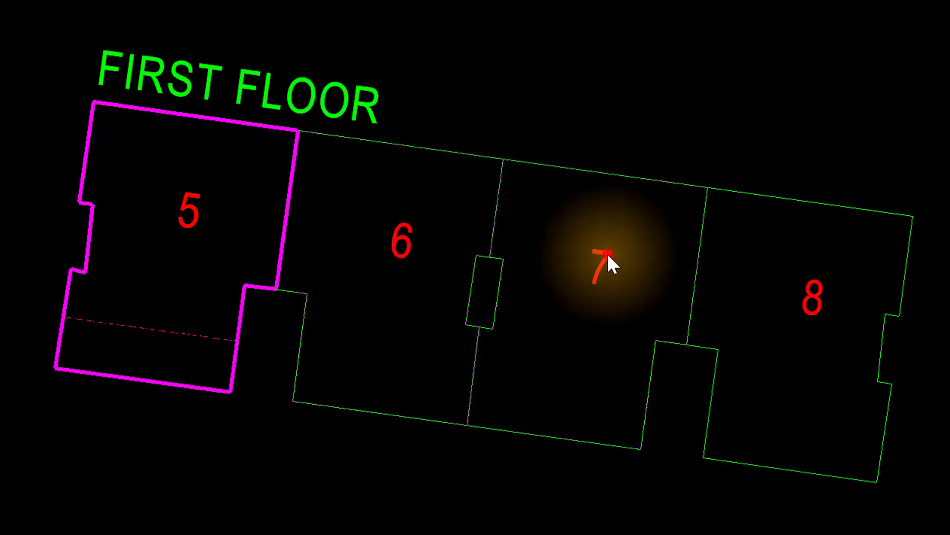
{"action": "left_click", "coordinate": [607, 254]}
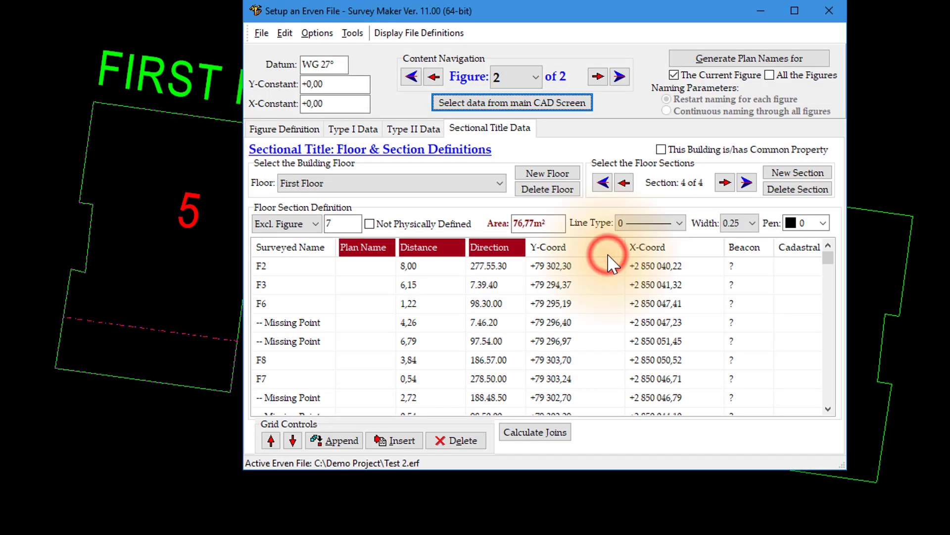
{"action": "left_click", "coordinate": [786, 171]}
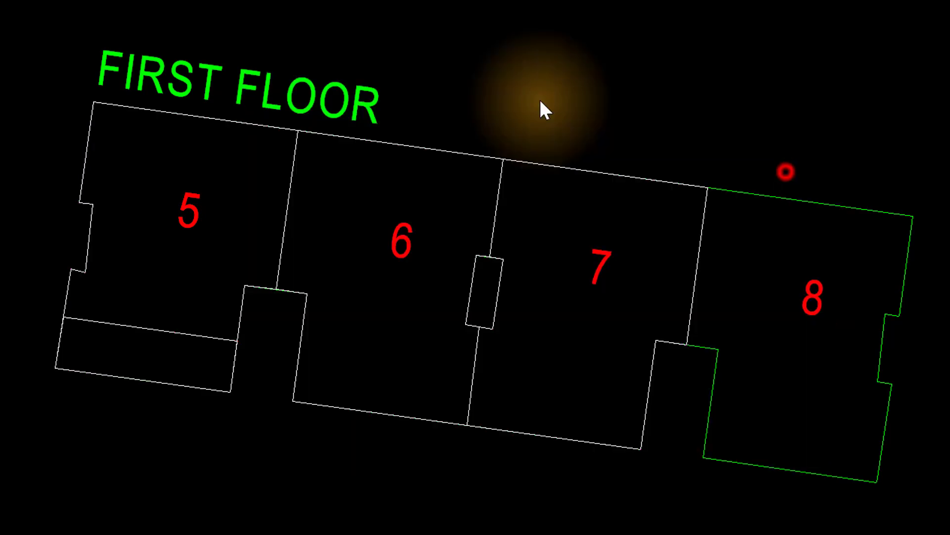
{"action": "left_click", "coordinate": [812, 297]}
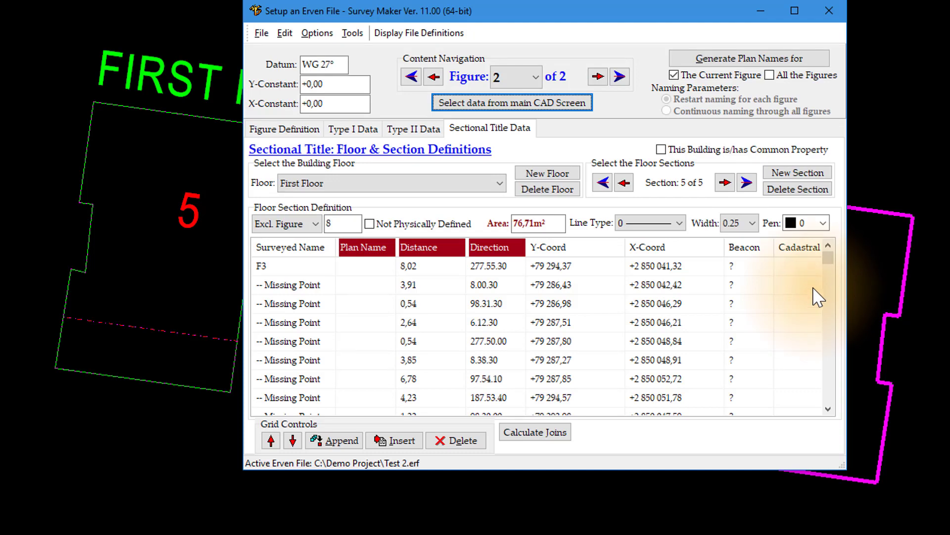
- Mark the building as having common property and save the erven file
{"action": "left_click", "coordinate": [662, 149]}
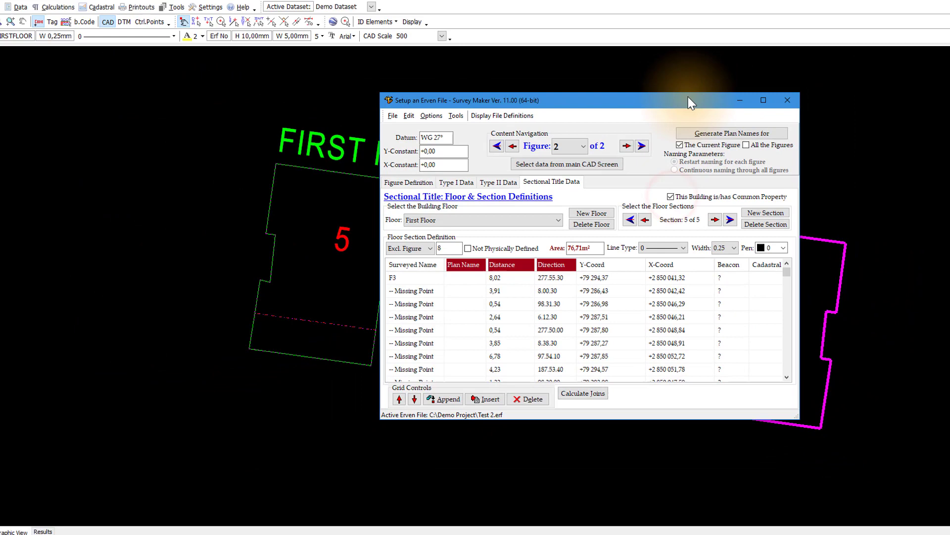
{"action": "left_click_drag", "start_coordinate": [688, 96], "coordinate": [314, 131]}
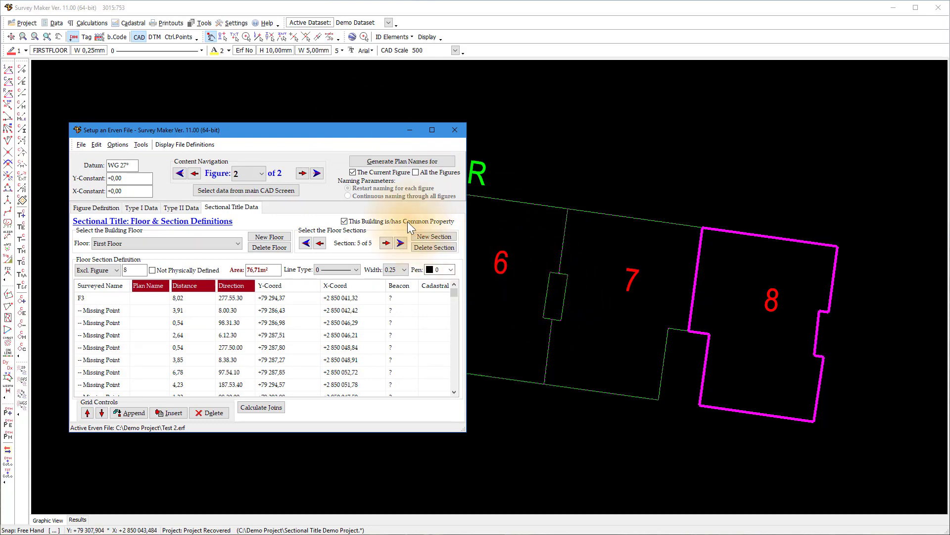
{"action": "left_click", "coordinate": [80, 144]}
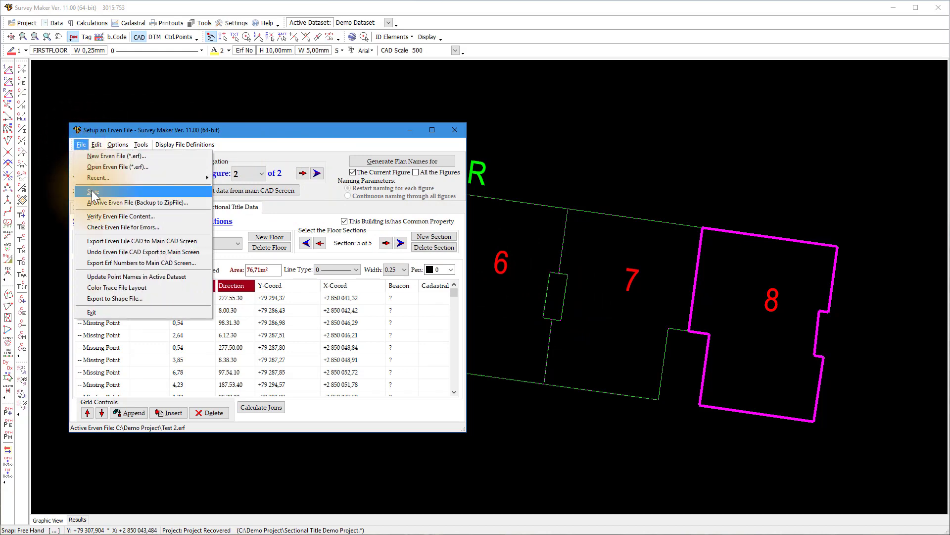
{"action": "left_click", "coordinate": [92, 192]}
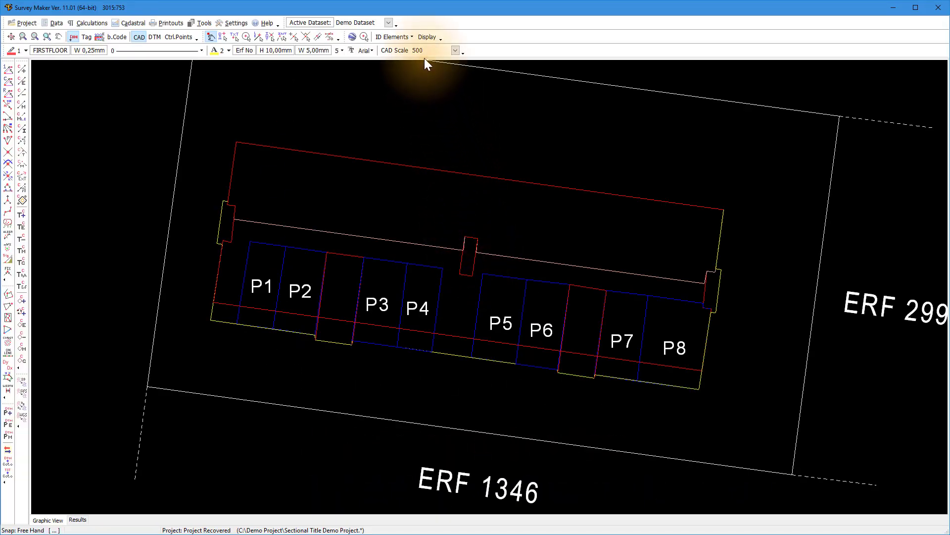
- Display only the BLOK and EUA layers in the CAD drawing and hide all the others
{"action": "left_click", "coordinate": [427, 37]}
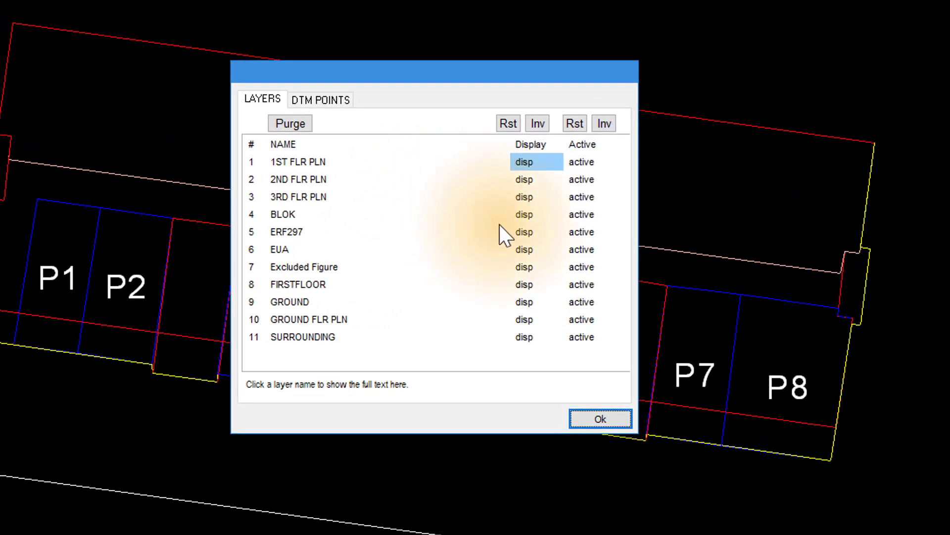
{"action": "left_click", "coordinate": [524, 214]}
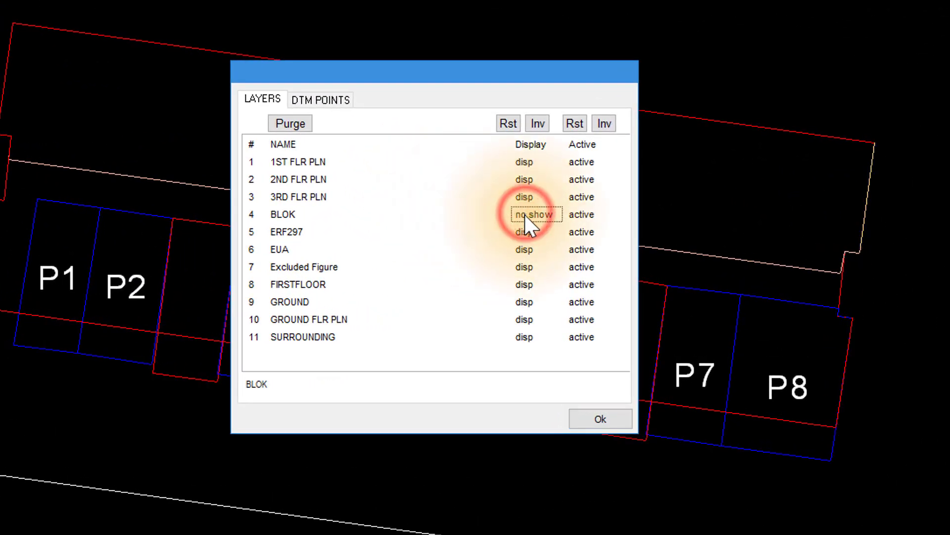
{"action": "left_click", "coordinate": [523, 249]}
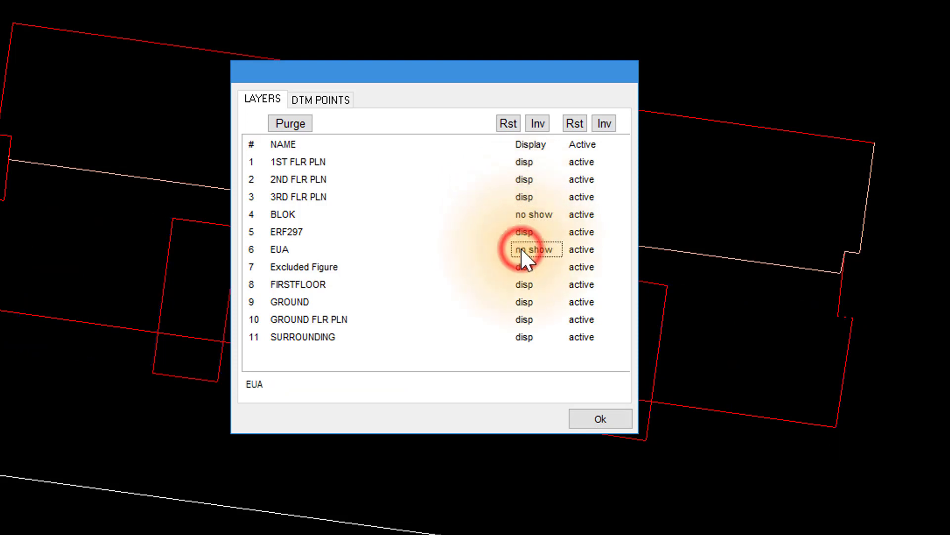
{"action": "left_click", "coordinate": [537, 123]}
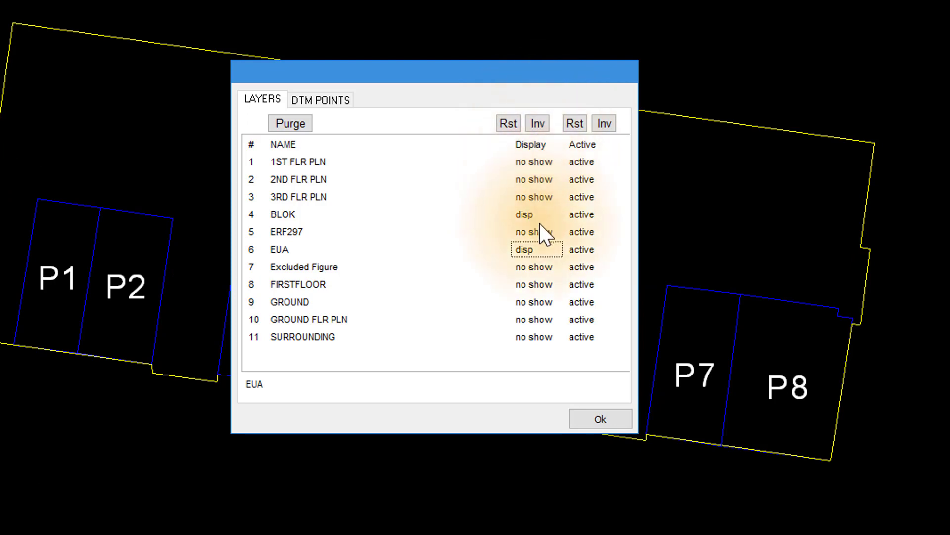
{"action": "left_click", "coordinate": [595, 419]}
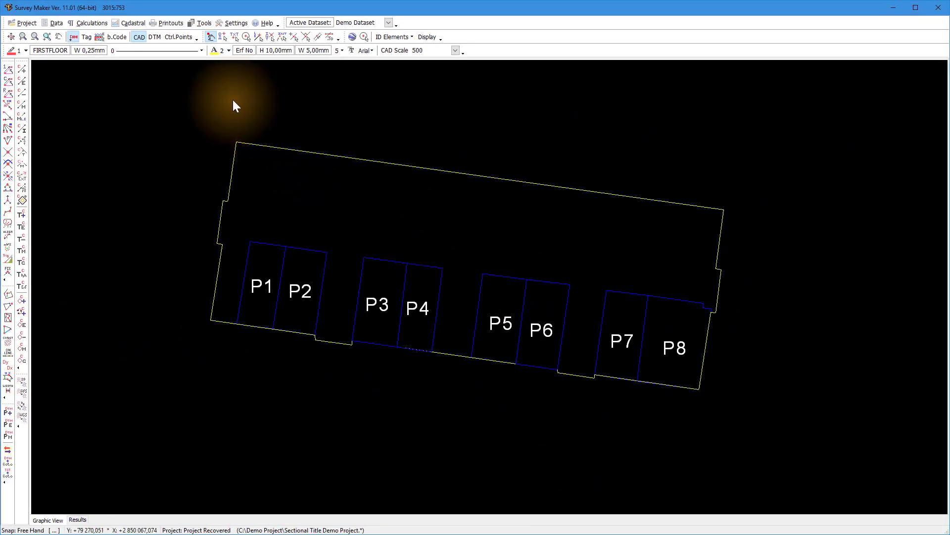
- Start the Erven File tool again and open the file Test 2.erf from the Demo Project folder
{"action": "left_click", "coordinate": [139, 24]}
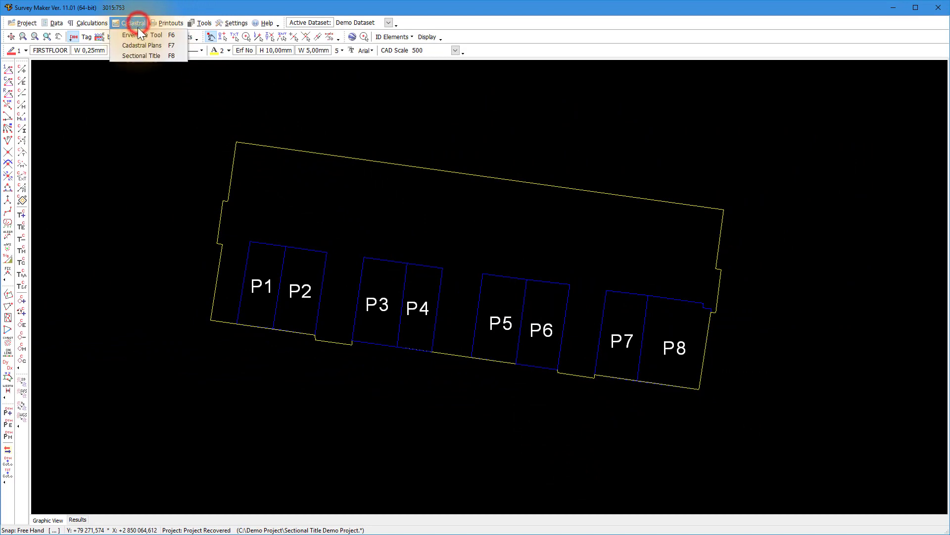
{"action": "left_click", "coordinate": [137, 32]}
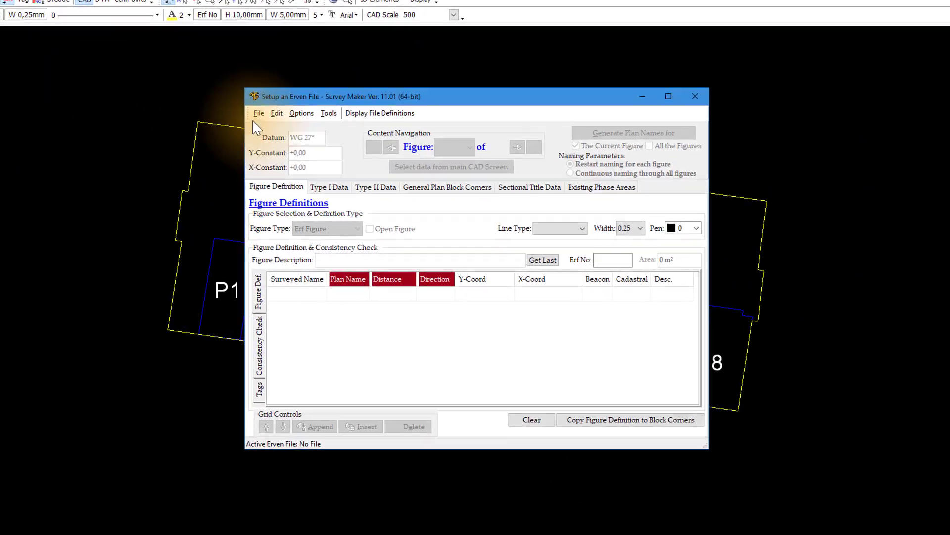
{"action": "left_click", "coordinate": [285, 133]}
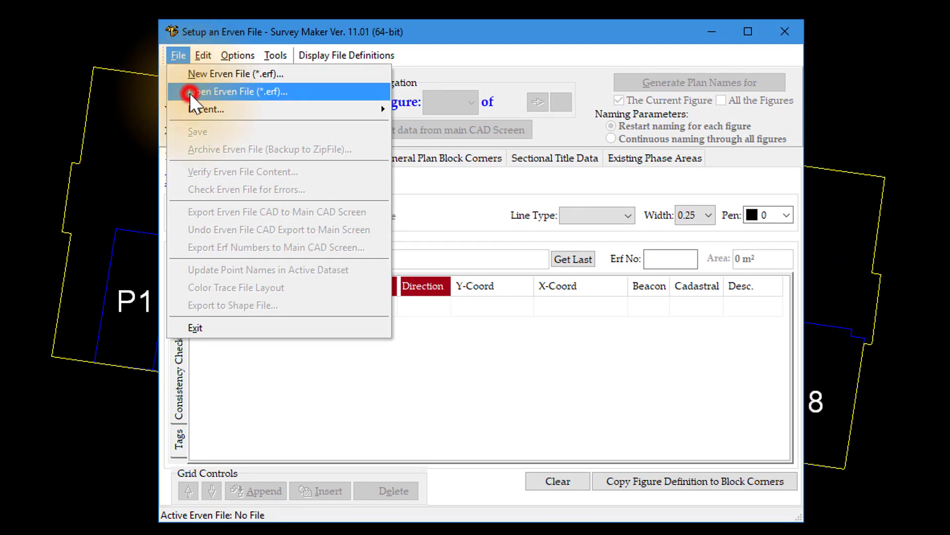
{"action": "left_click", "coordinate": [189, 93]}
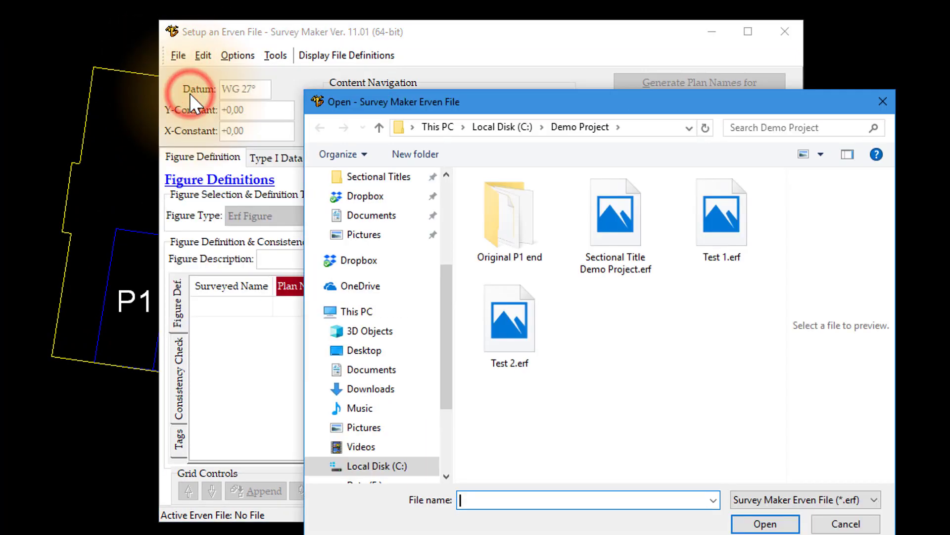
{"action": "left_click", "coordinate": [497, 317]}
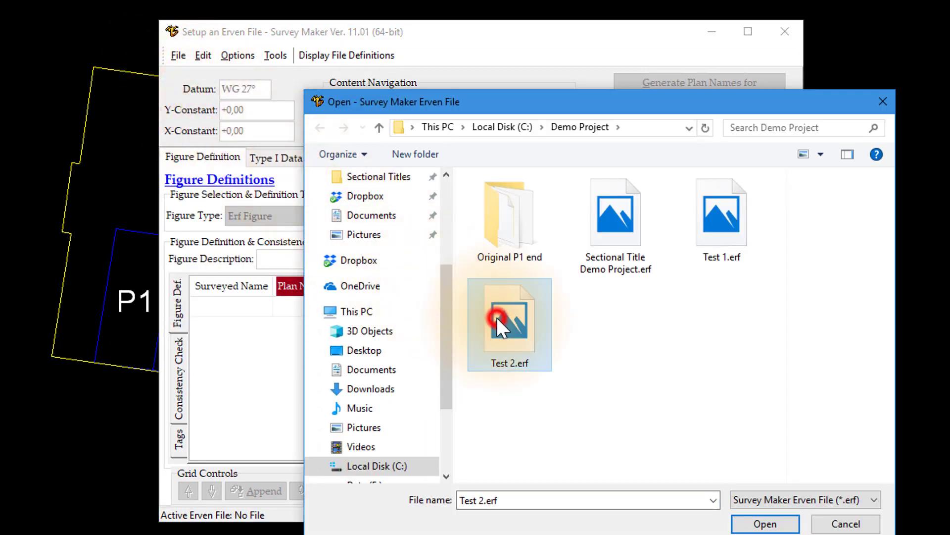
{"action": "left_click", "coordinate": [753, 524]}
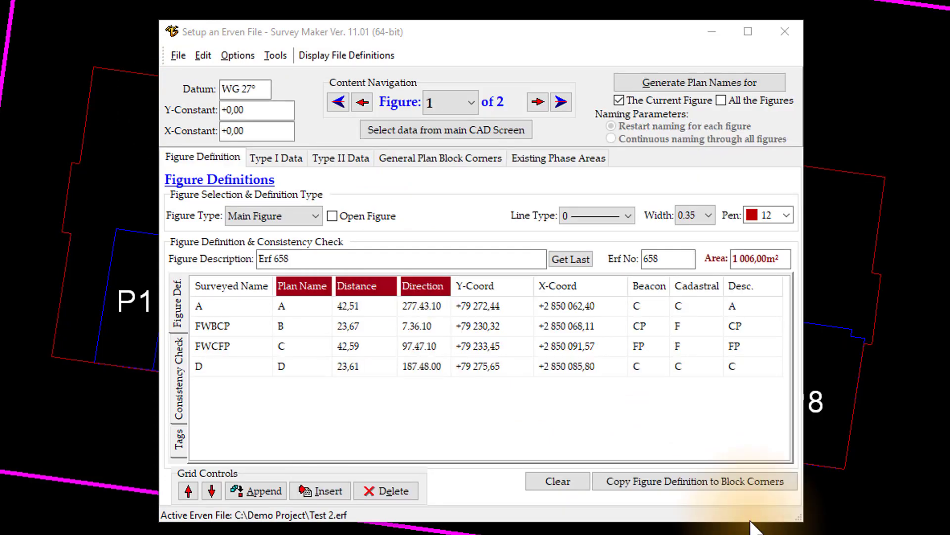
- Go to the sectional title data of figure 2, Building No. 1, and add a new floor named EUA
{"action": "left_click", "coordinate": [537, 101]}
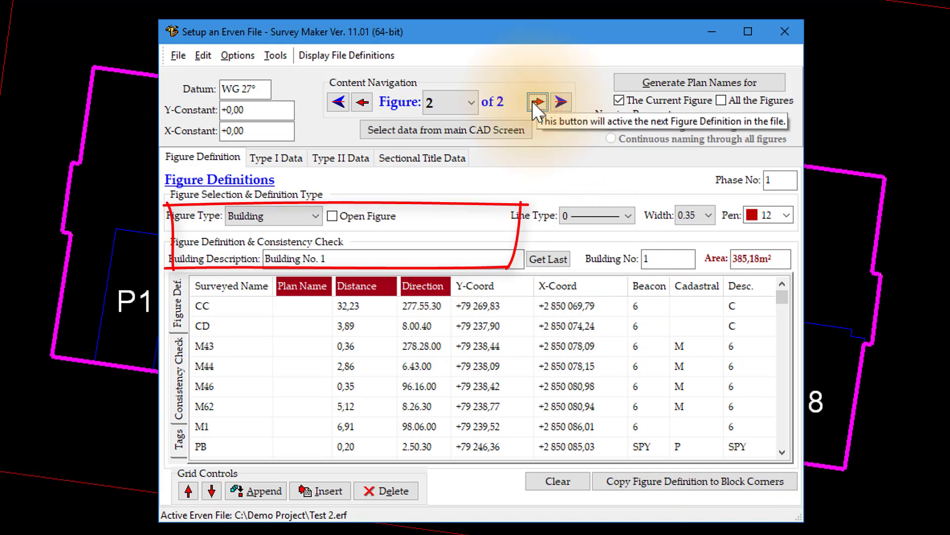
{"action": "left_click", "coordinate": [445, 157]}
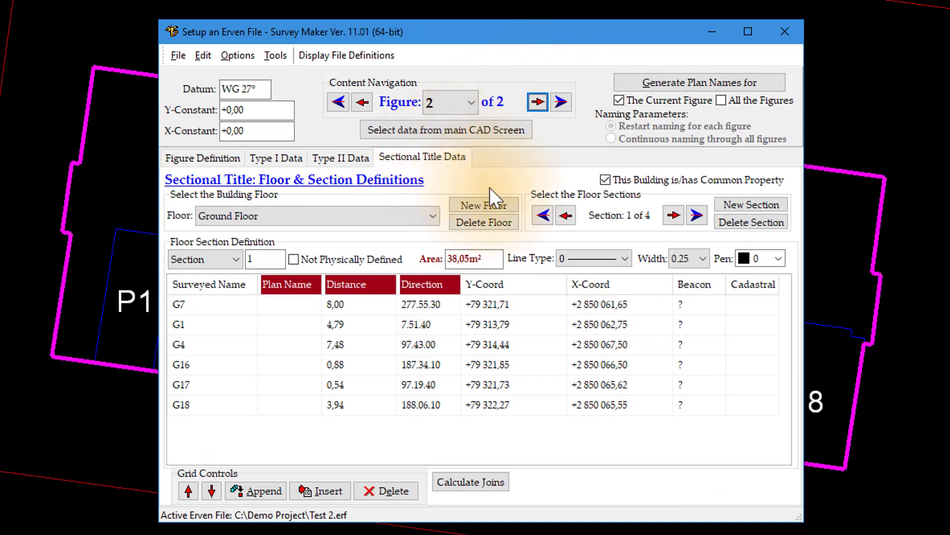
{"action": "left_click", "coordinate": [499, 204]}
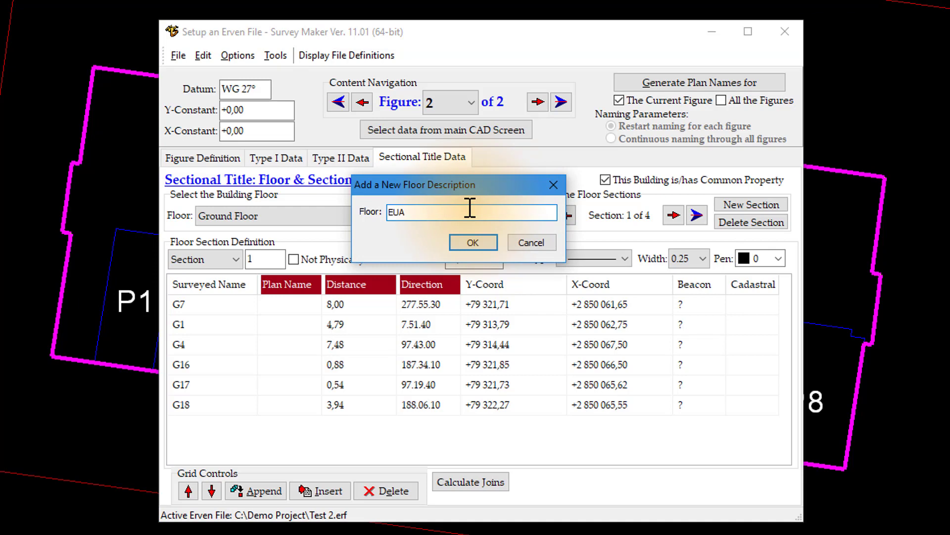
{"action": "type", "text": "EUA"}
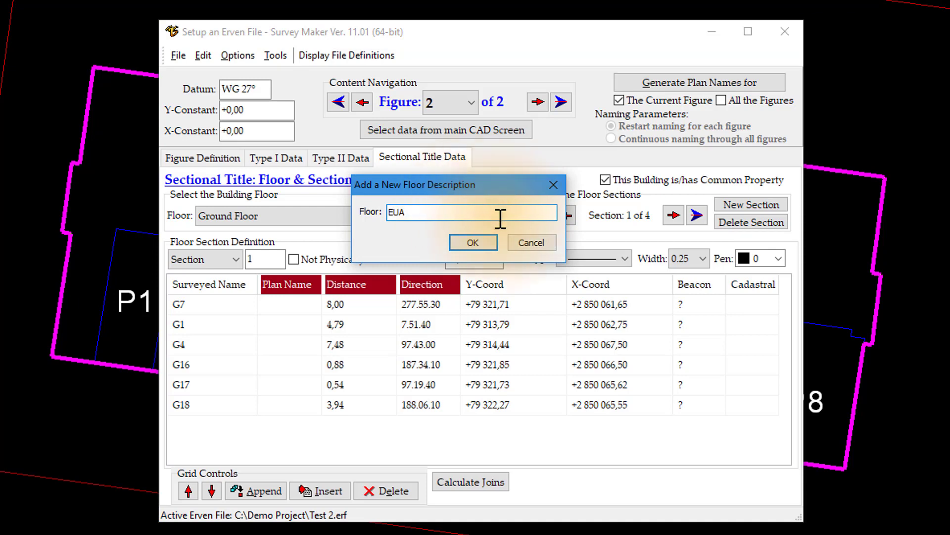
{"action": "left_click", "coordinate": [479, 244]}
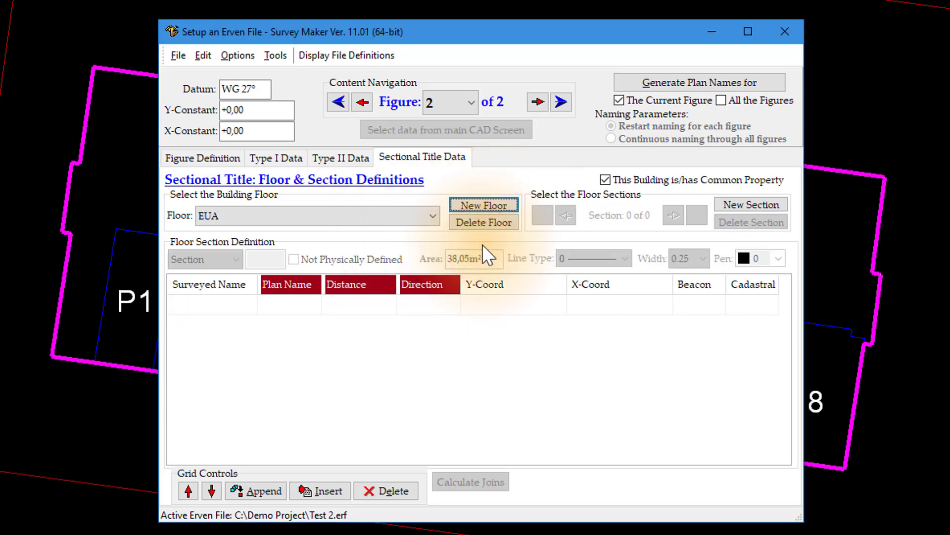
- Add the first section to the EUA floor by grabbing area P1 from the CAD drawing
{"action": "left_click", "coordinate": [735, 204]}
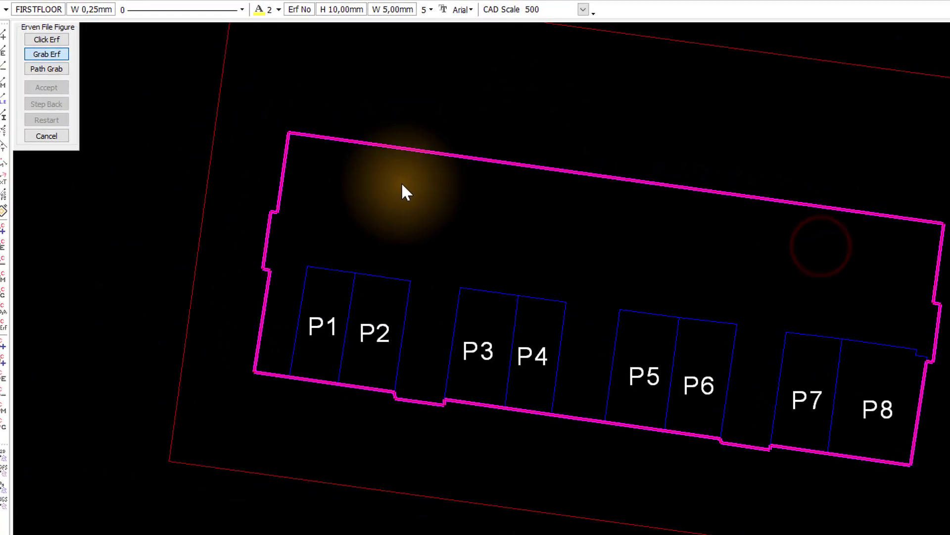
{"action": "left_click", "coordinate": [35, 58]}
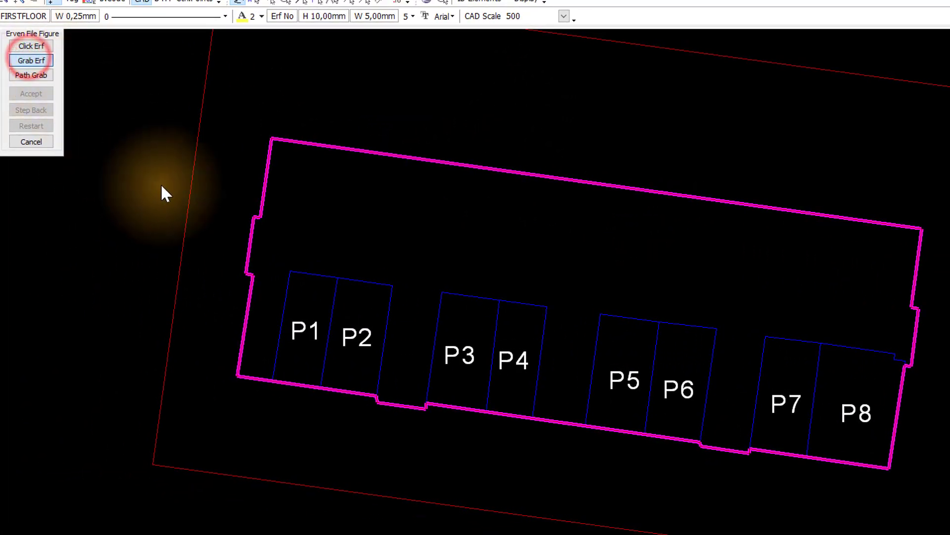
{"action": "left_click", "coordinate": [304, 329]}
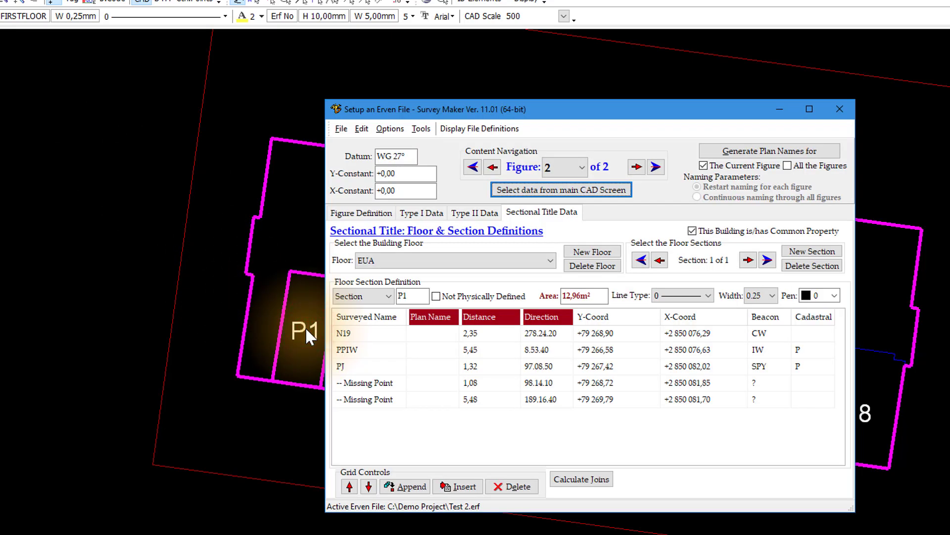
- Set the type of section P1 to EUA and mark it as Not Physically Defined
{"action": "left_click", "coordinate": [409, 296]}
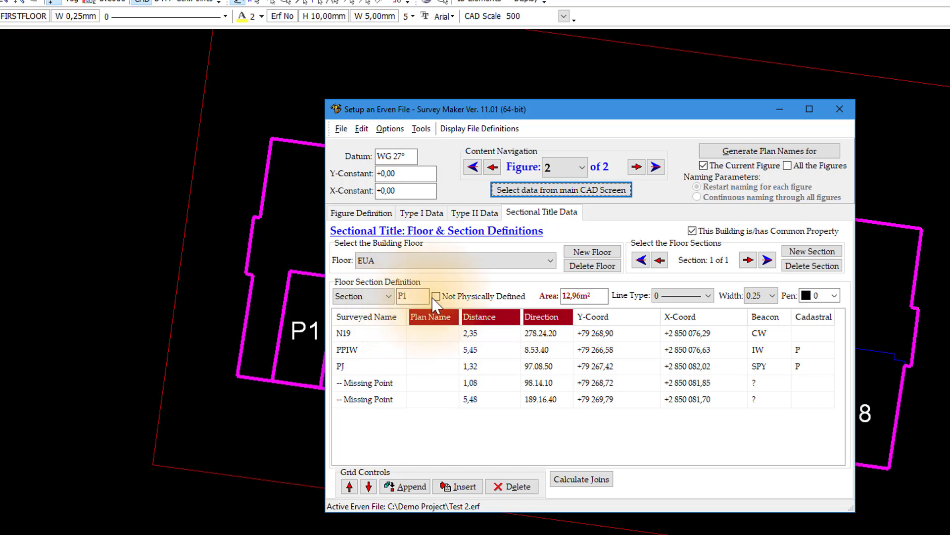
{"action": "left_click", "coordinate": [388, 296]}
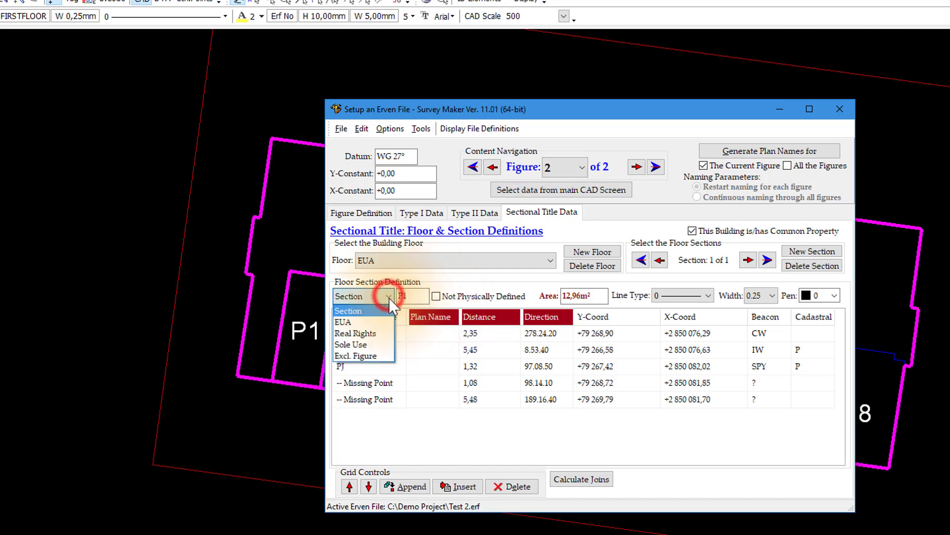
{"action": "left_click", "coordinate": [350, 322]}
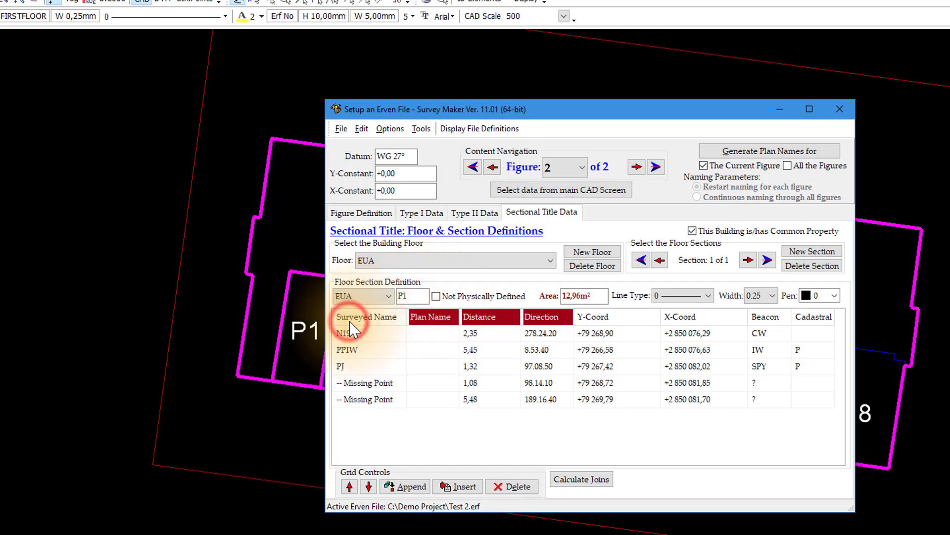
{"action": "left_click", "coordinate": [435, 296]}
- Add sections P2, P3 and P4 to the EUA floor by grabbing their areas from the CAD drawing
{"action": "left_click", "coordinate": [801, 249]}
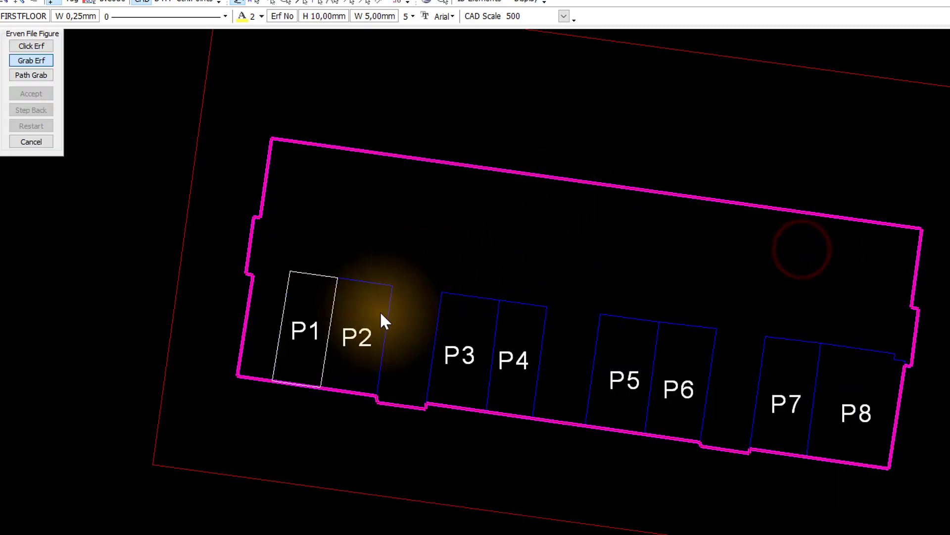
{"action": "left_click", "coordinate": [359, 339]}
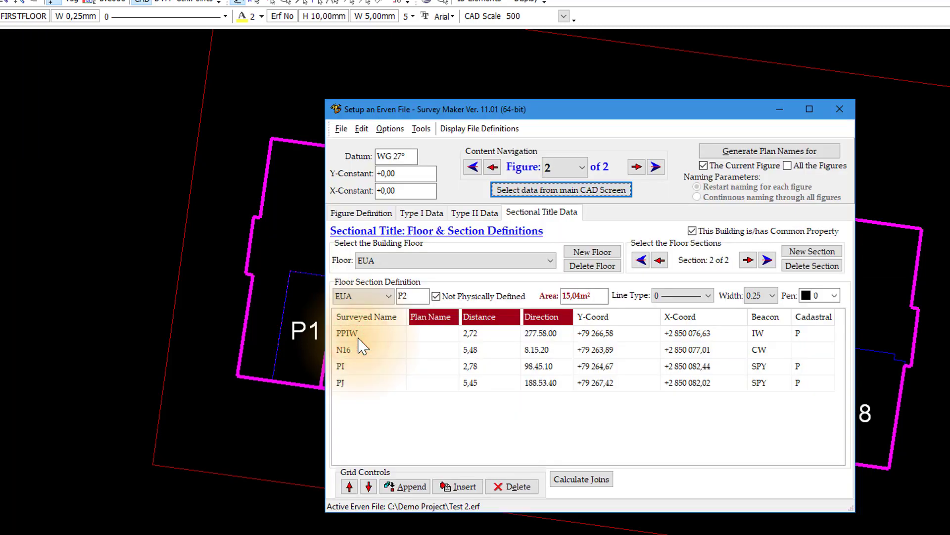
{"action": "left_click", "coordinate": [798, 251]}
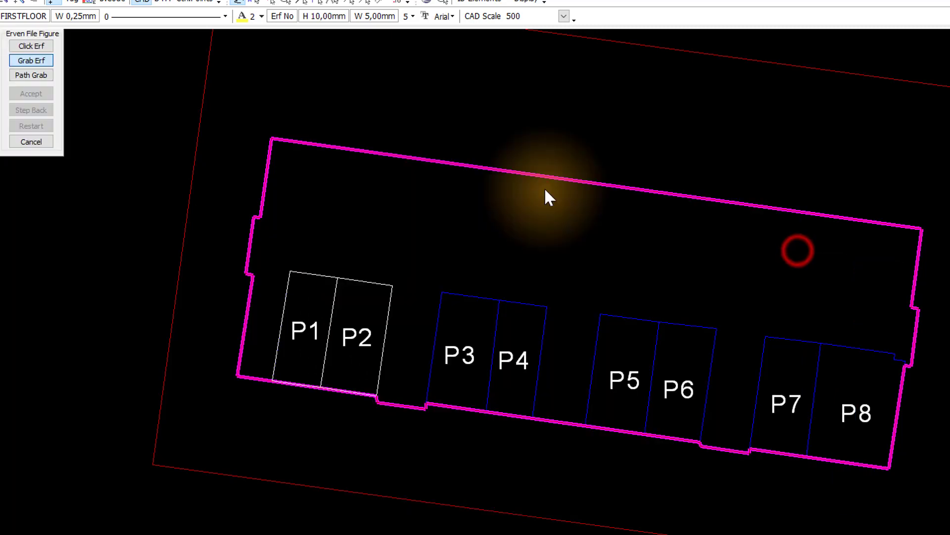
{"action": "left_click", "coordinate": [466, 354]}
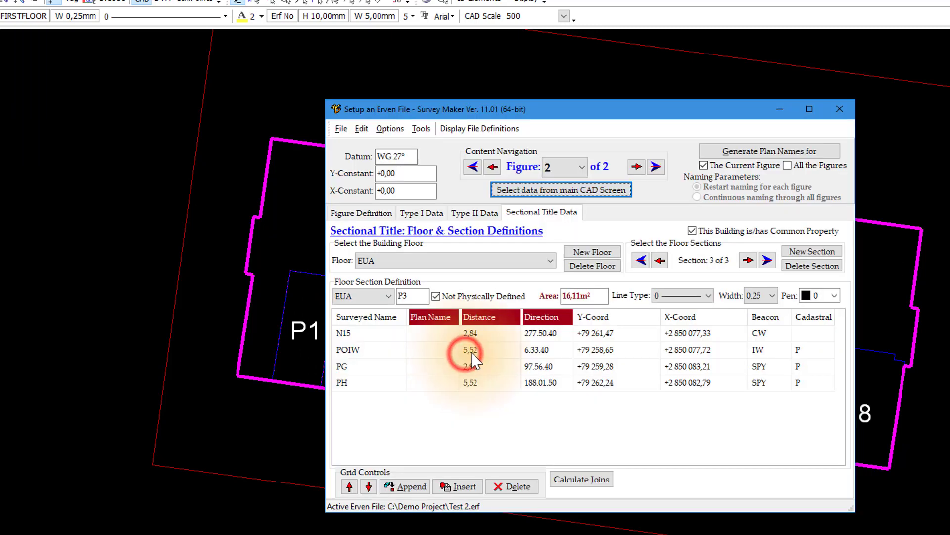
{"action": "left_click", "coordinate": [800, 253]}
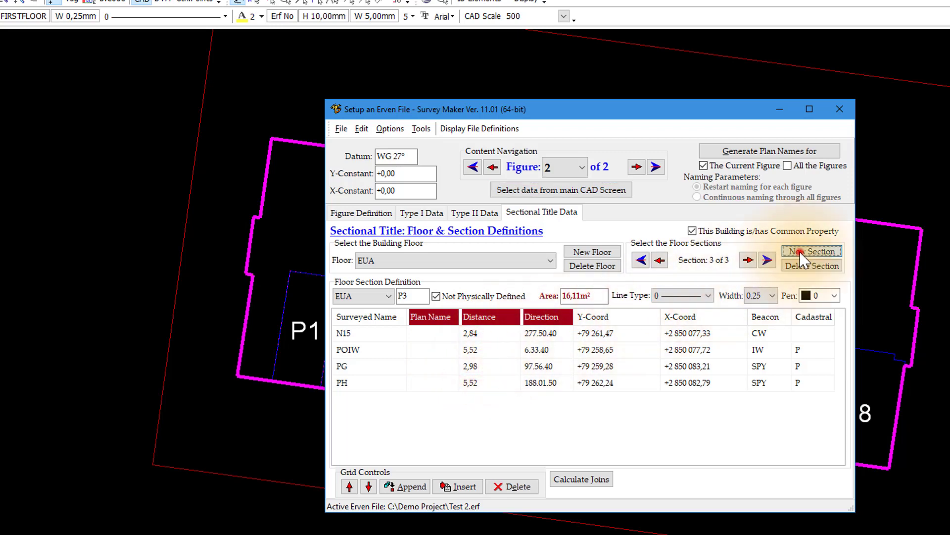
{"action": "left_click", "coordinate": [515, 359]}
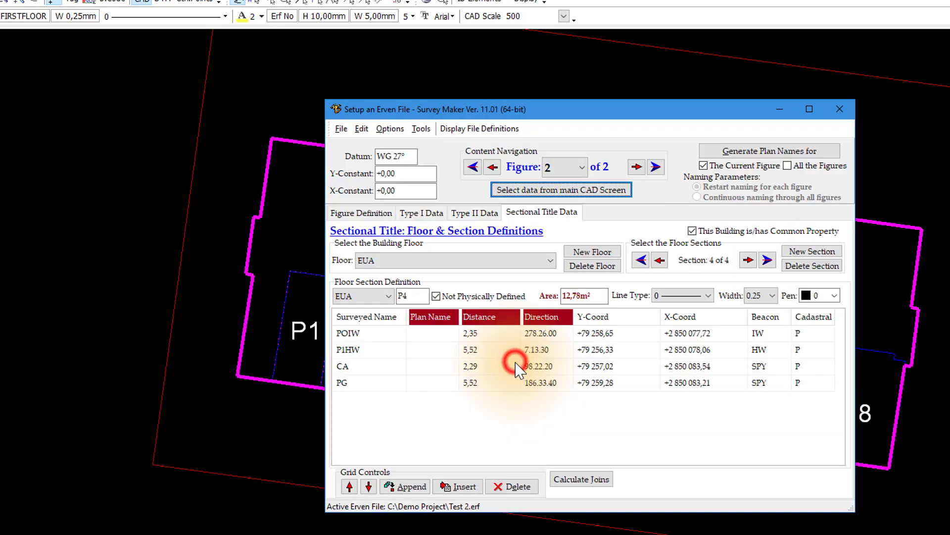
- Add sections P5, P6, P7 and P8 to the EUA floor by grabbing their areas from the CAD drawing
{"action": "left_click", "coordinate": [805, 250]}
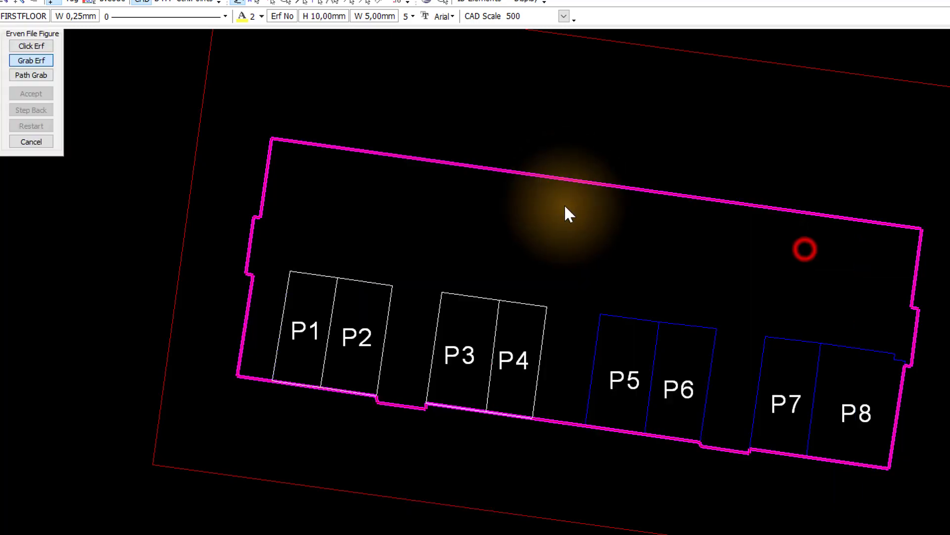
{"action": "left_click", "coordinate": [623, 381]}
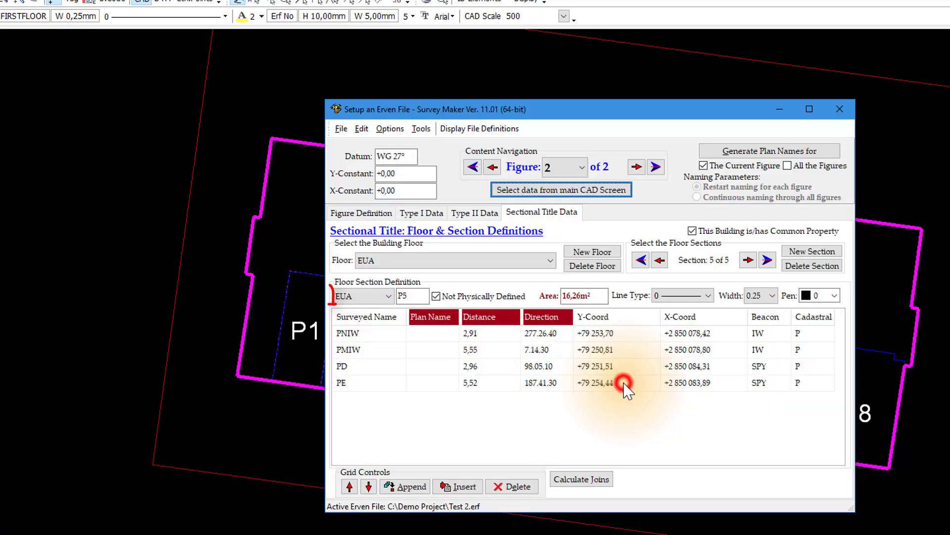
{"action": "left_click", "coordinate": [812, 251]}
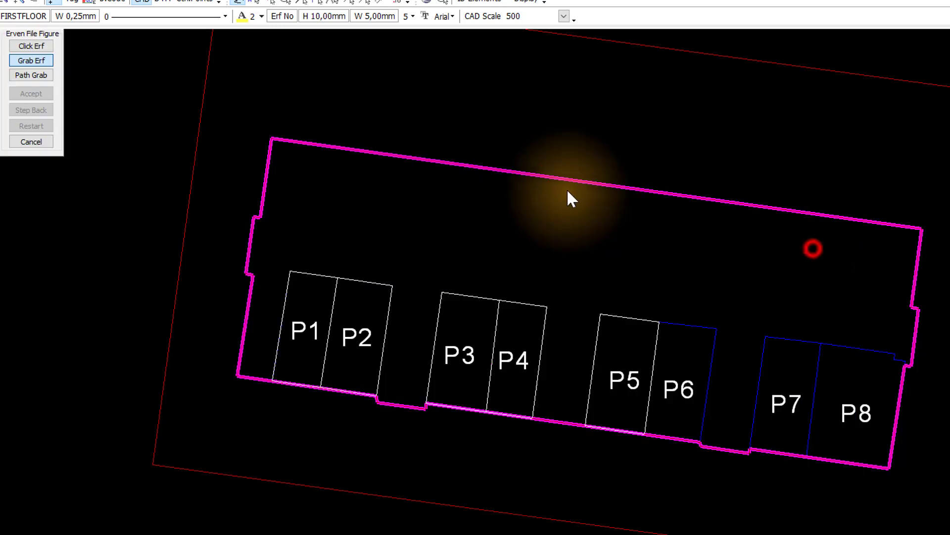
{"action": "left_click", "coordinate": [679, 394]}
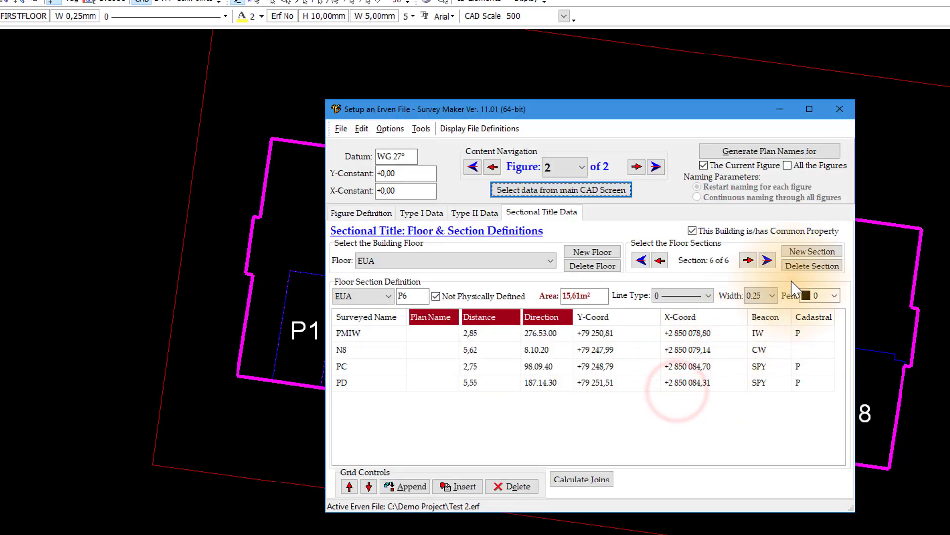
{"action": "left_click", "coordinate": [811, 251]}
{"action": "left_click", "coordinate": [775, 402]}
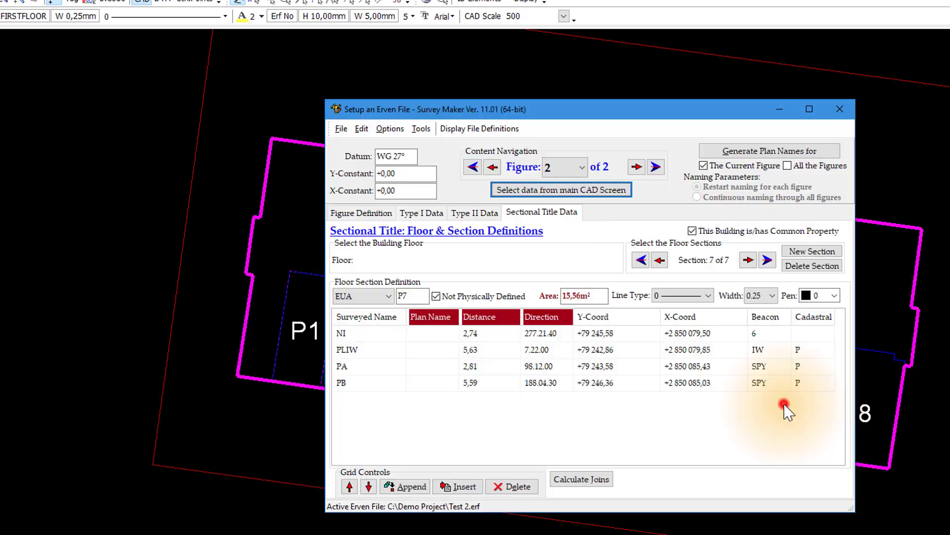
{"action": "left_click", "coordinate": [810, 252]}
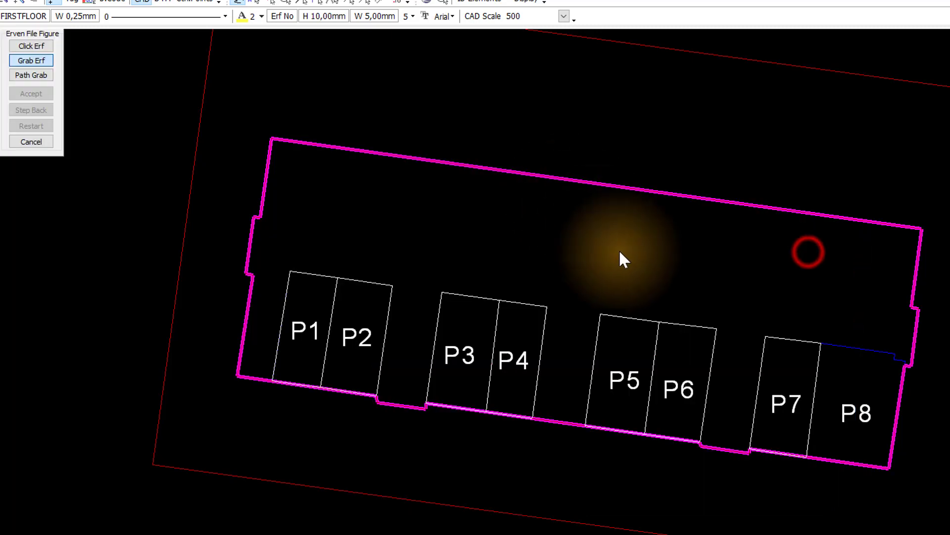
{"action": "left_click", "coordinate": [855, 412]}
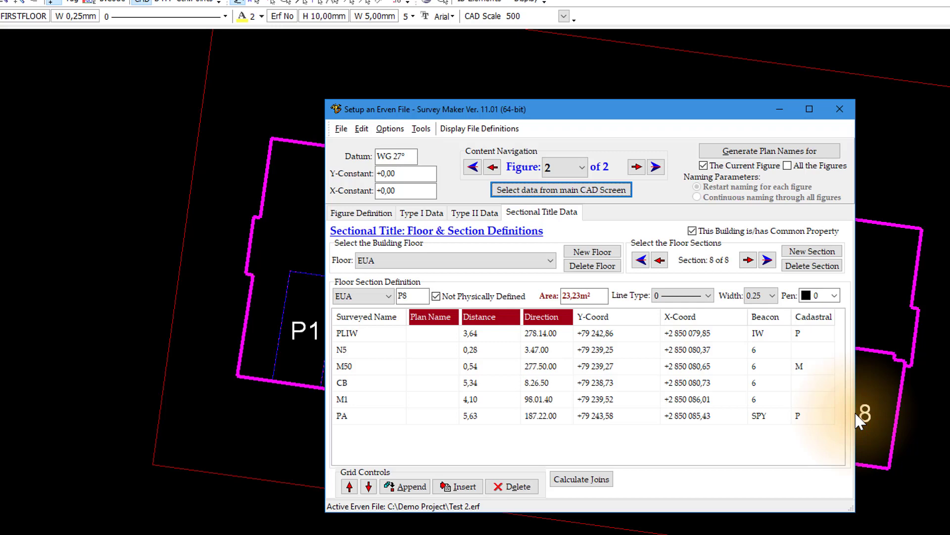
- Go back through the EUA sections to P1, mark it as Not Physically Defined, and save the erven file
{"action": "left_click", "coordinate": [660, 260]}
{"action": "left_click", "coordinate": [660, 260]}
{"action": "left_click", "coordinate": [660, 260]}
{"action": "left_click", "coordinate": [660, 260]}
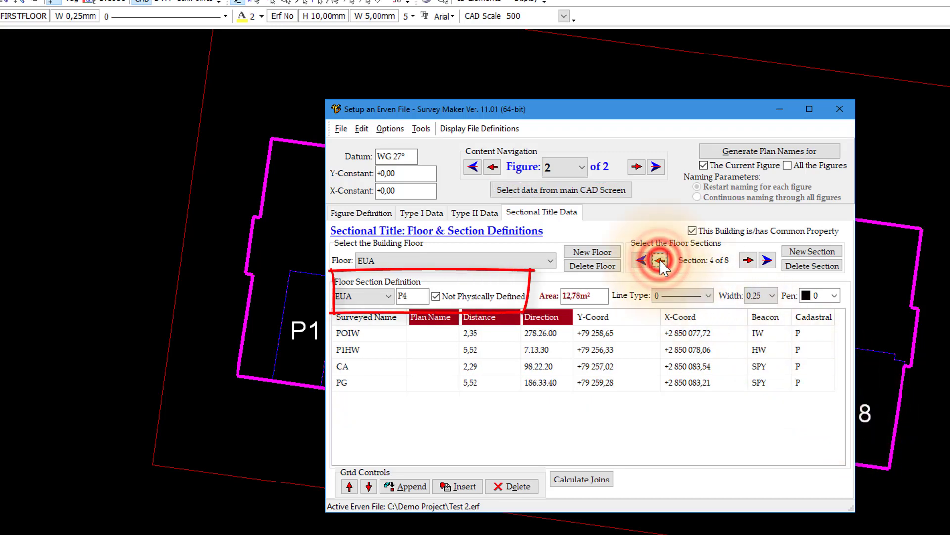
{"action": "left_click", "coordinate": [660, 260]}
{"action": "left_click", "coordinate": [660, 260]}
{"action": "left_click", "coordinate": [660, 260]}
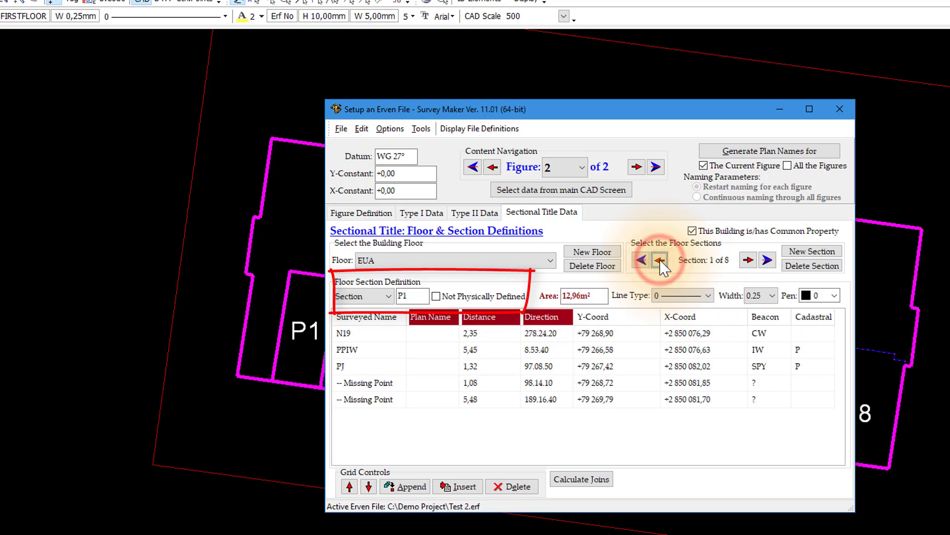
{"action": "left_click", "coordinate": [436, 296]}
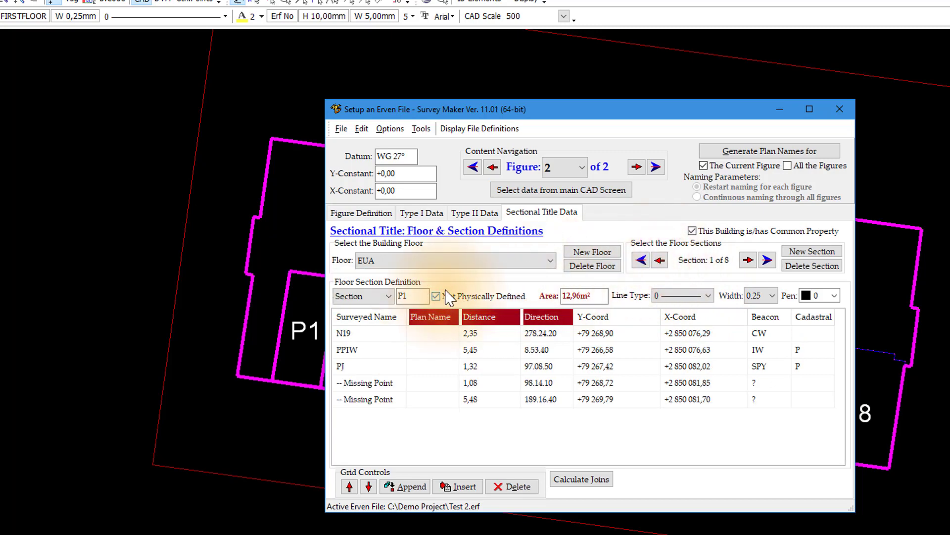
{"action": "left_click", "coordinate": [341, 130]}
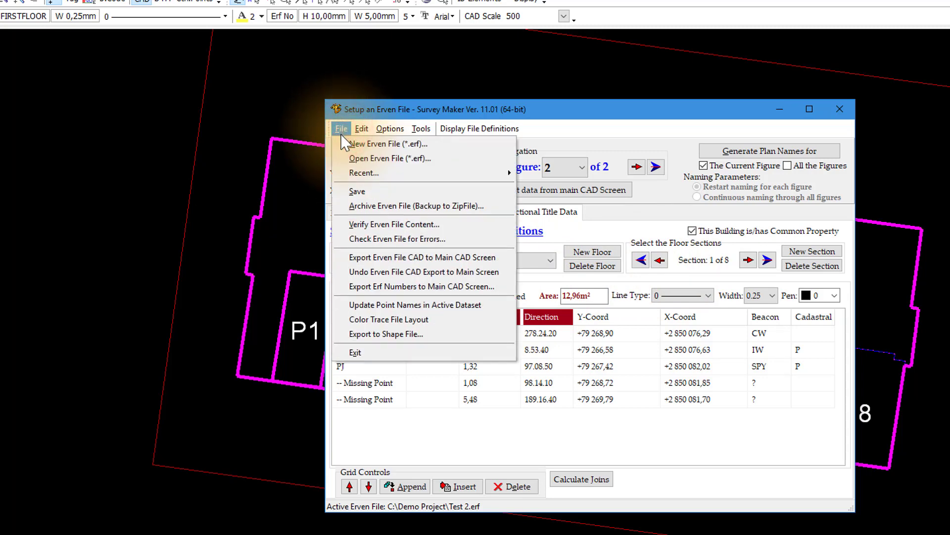
{"action": "left_click", "coordinate": [354, 191]}
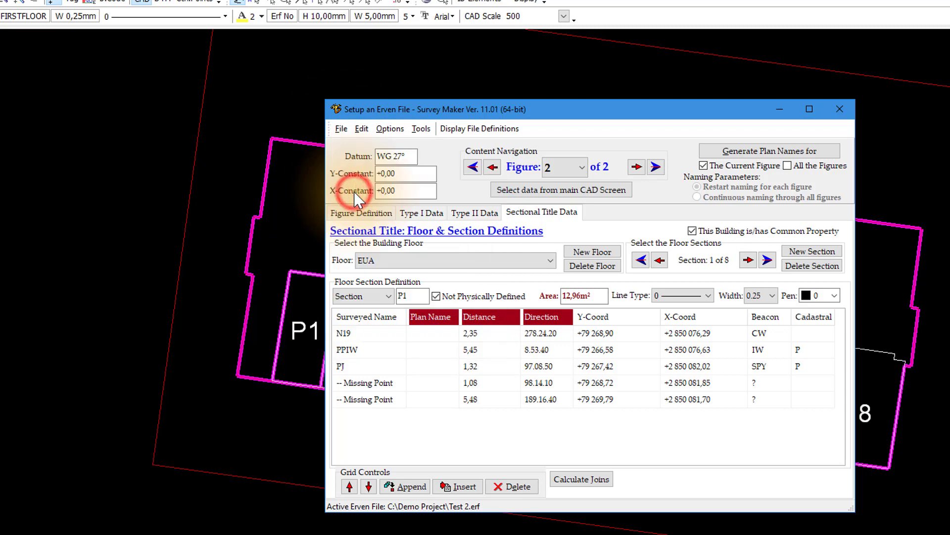
- In the existing phase areas of figure 1, enter section number 1 with a section area of 56
{"action": "left_click", "coordinate": [492, 166]}
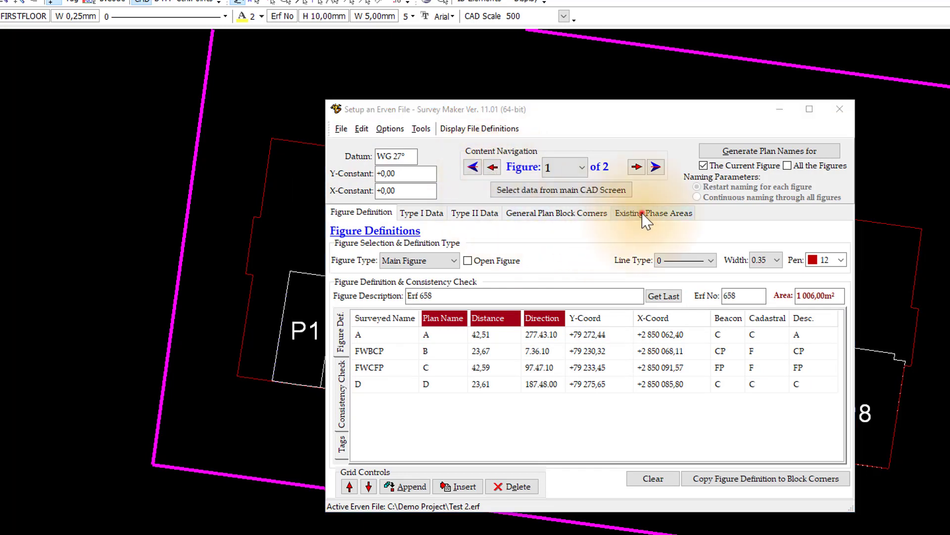
{"action": "left_click", "coordinate": [643, 213]}
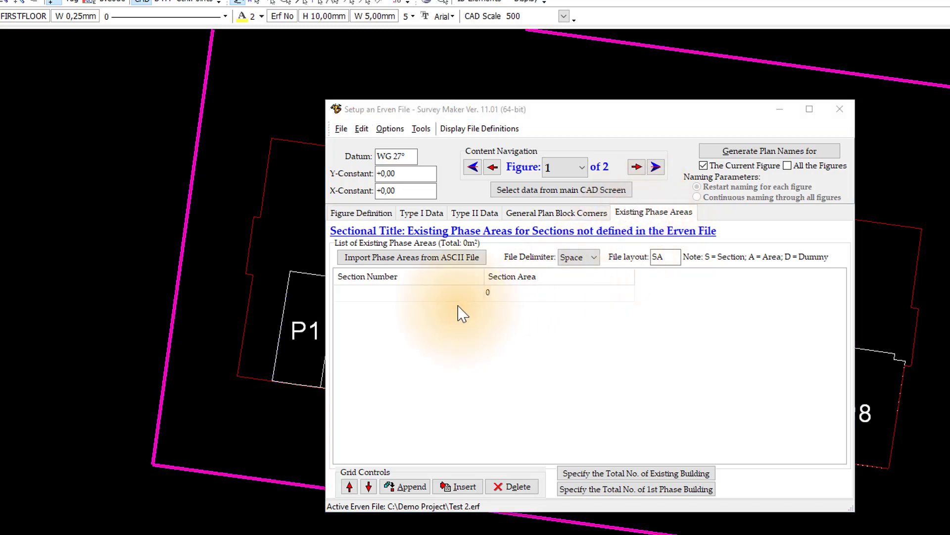
{"action": "left_click", "coordinate": [435, 296]}
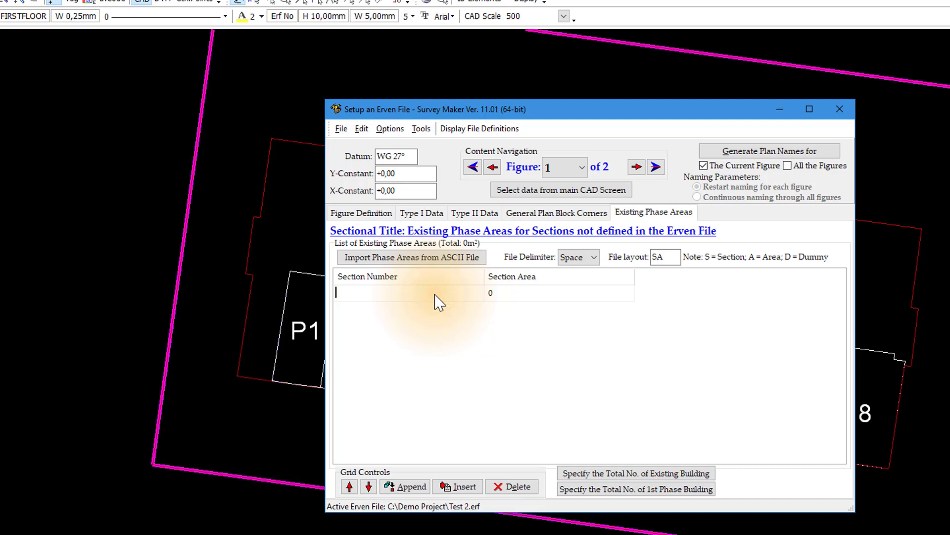
{"action": "left_click", "coordinate": [497, 298]}
{"action": "key", "text": "BackSpace"}
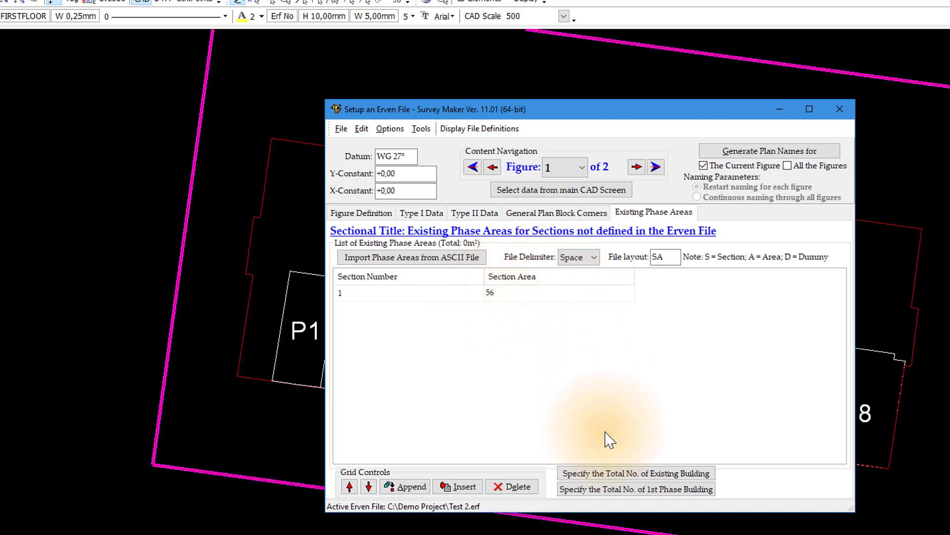
- Specify a total of 2 existing buildings and a total of 2 first-phase buildings in the existing phase areas list
{"action": "left_click", "coordinate": [612, 471]}
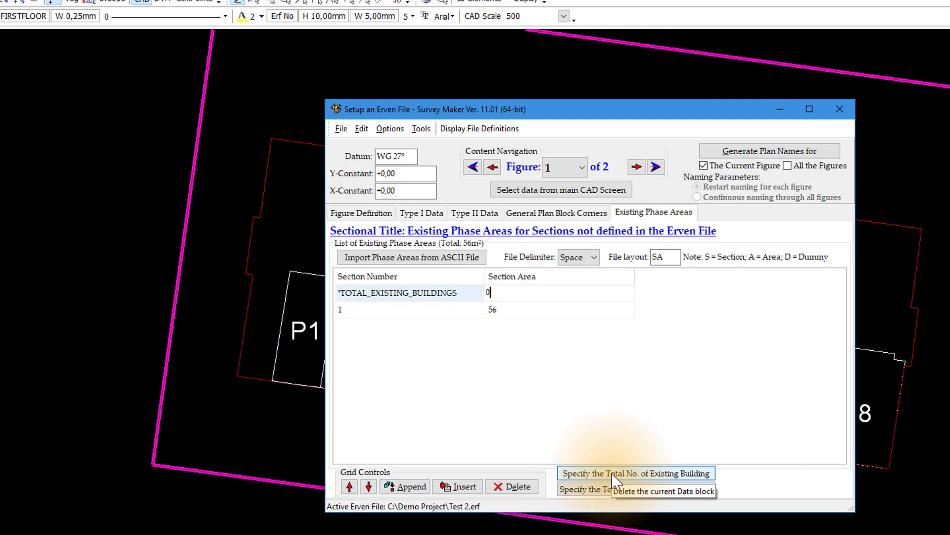
{"action": "key", "text": "BackSpace"}
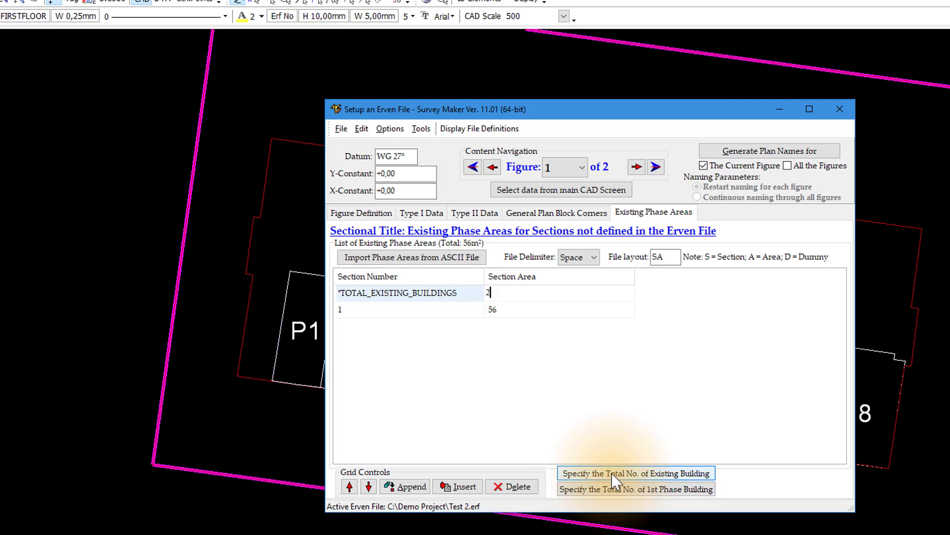
{"action": "left_click", "coordinate": [654, 489]}
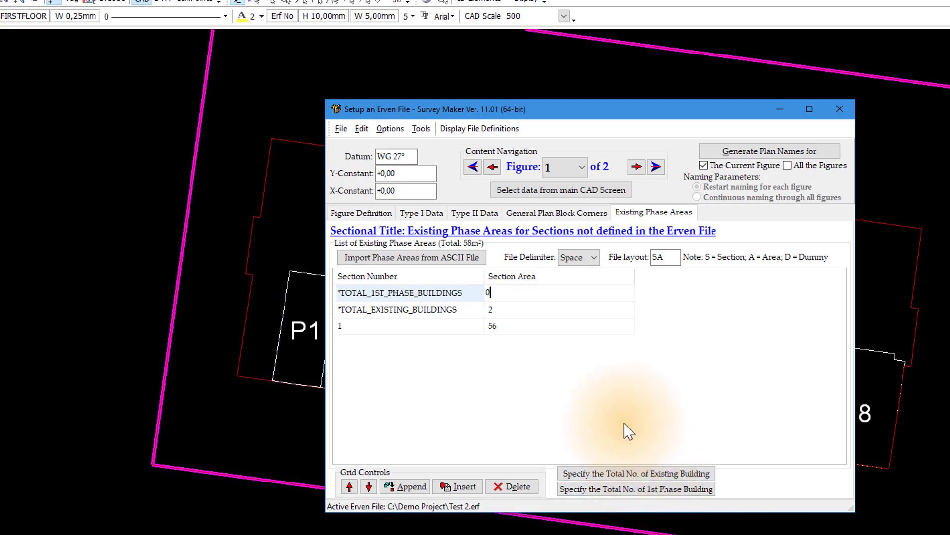
{"action": "double_click", "coordinate": [488, 293]}
{"action": "type", "text": "2"}
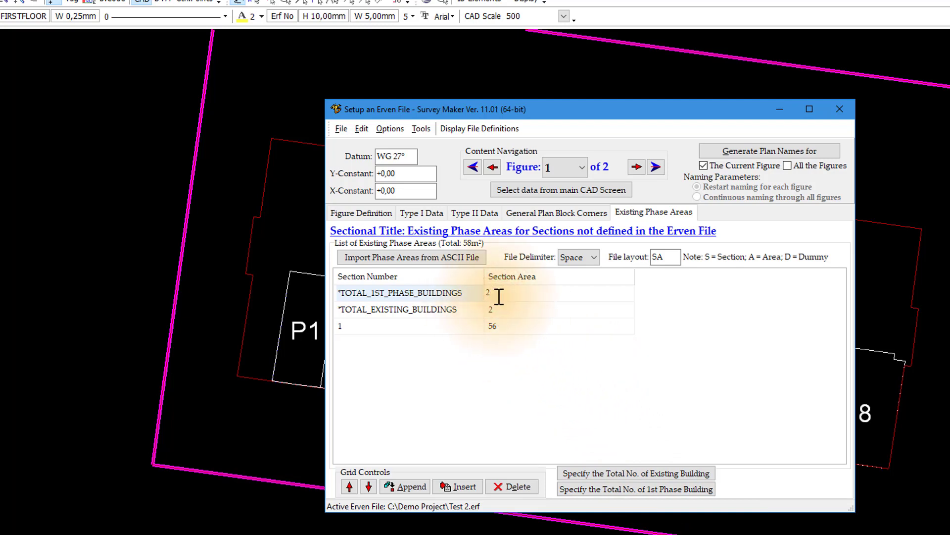